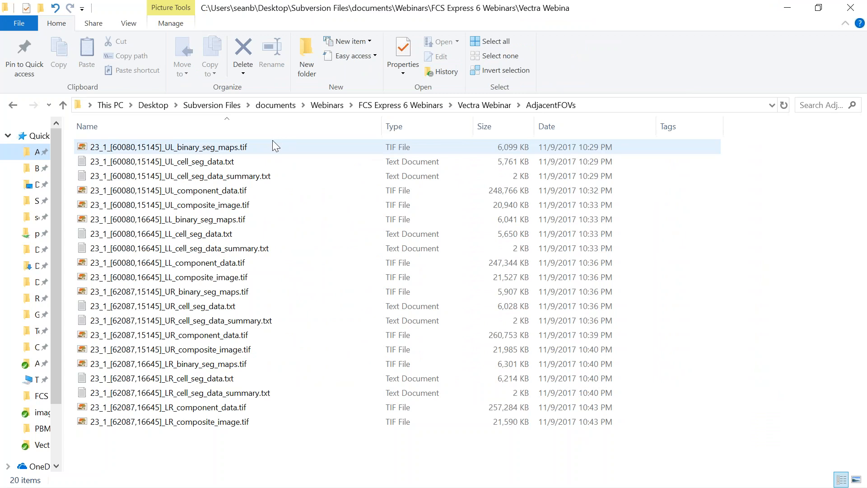
- Examine the exported image and segmentation files for the UL, LL, UR and LR fields in the AdjacentFOVs folder
{"action": "left_click", "coordinate": [239, 148]}
{"action": "left_click", "coordinate": [206, 207], "text": "shift"}
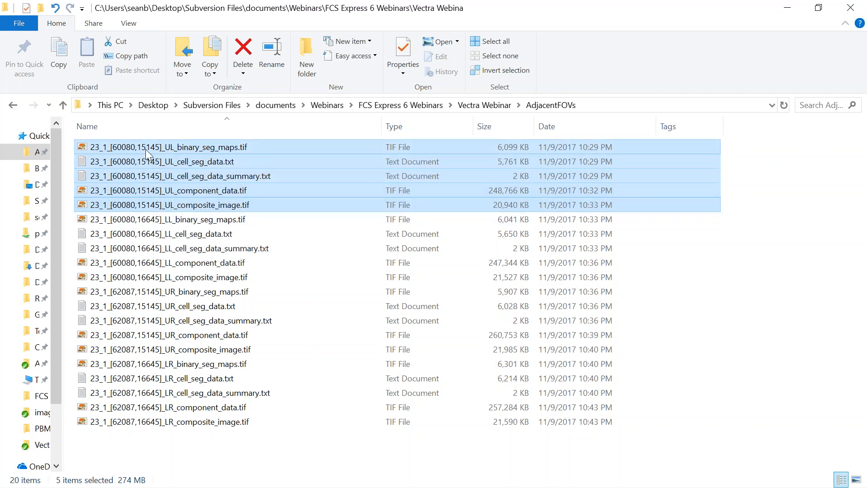
{"action": "left_click", "coordinate": [177, 228]}
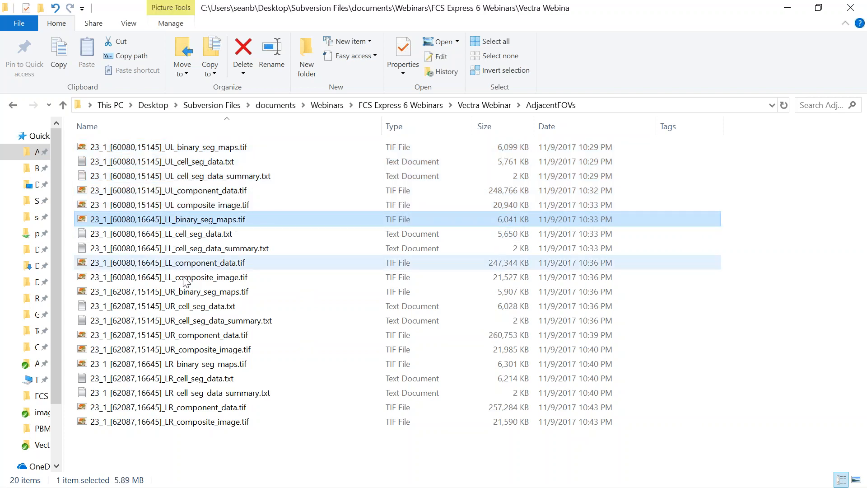
{"action": "left_click", "coordinate": [171, 291], "text": "shift"}
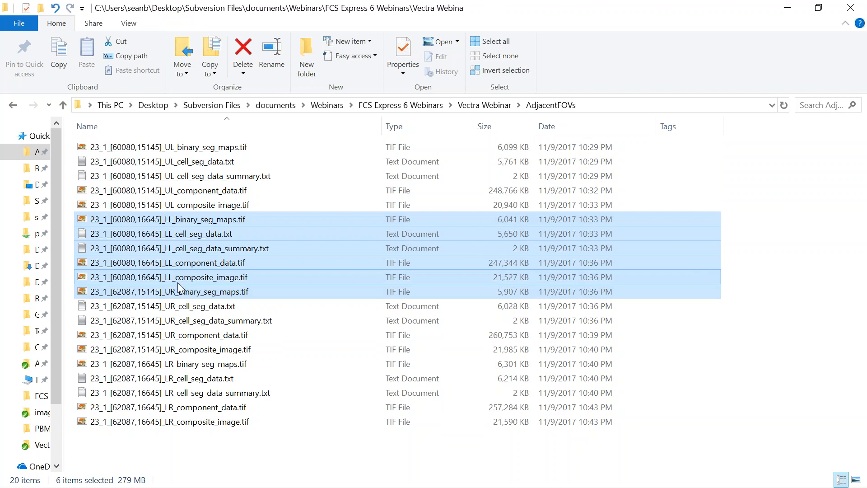
{"action": "left_click", "coordinate": [185, 292]}
{"action": "left_click", "coordinate": [199, 361], "text": "shift"}
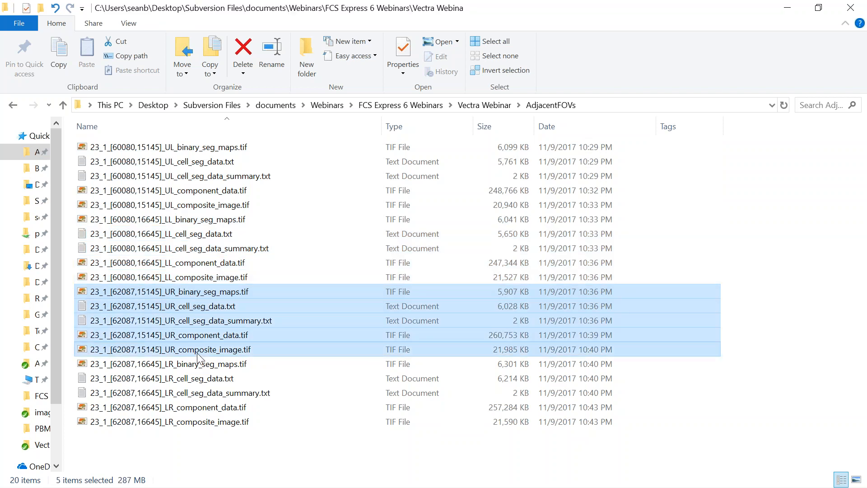
{"action": "left_click", "coordinate": [199, 362]}
{"action": "left_click", "coordinate": [207, 421], "text": "shift"}
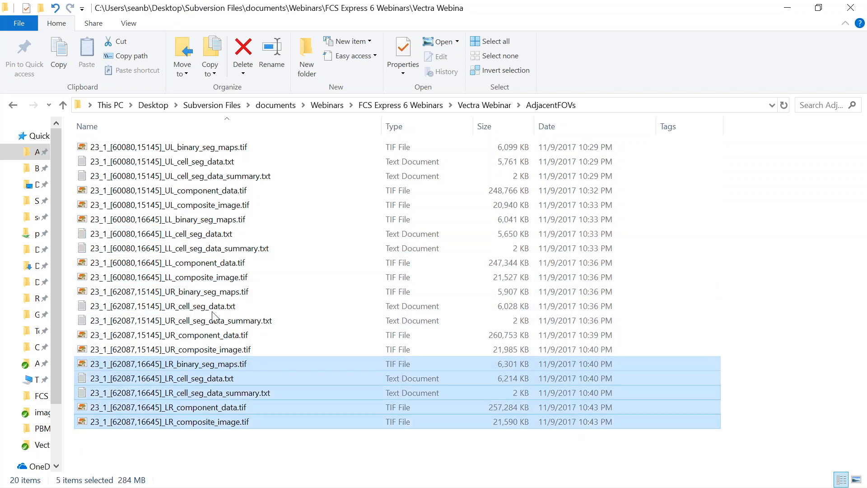
{"action": "left_click", "coordinate": [226, 150]}
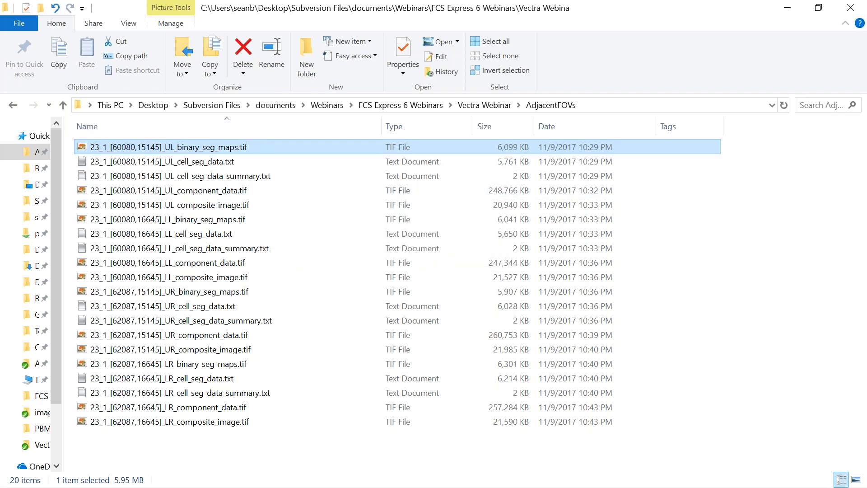
- Switch to FCS Express and display the blank Analysis page at 60% zoom
{"action": "key", "text": "alt+Tab"}
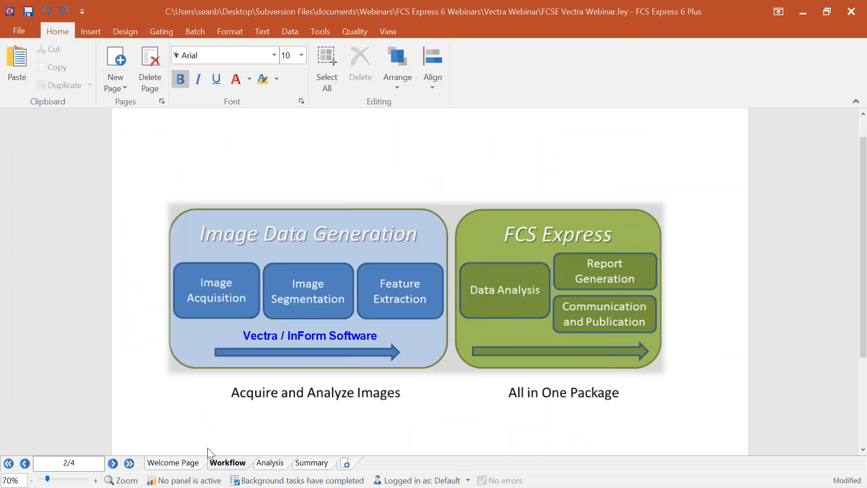
{"action": "left_click", "coordinate": [270, 462]}
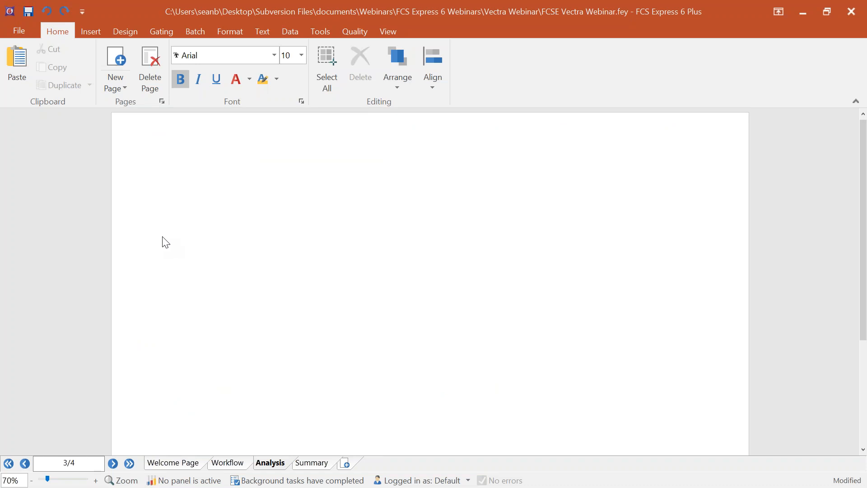
{"action": "scroll", "coordinate": [163, 238], "scroll_direction": "down", "scroll_amount": 3}
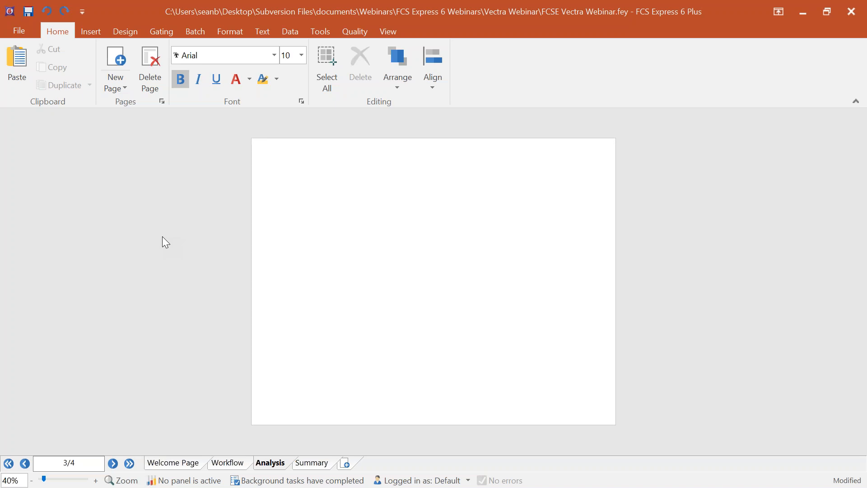
{"action": "scroll", "coordinate": [163, 237], "scroll_direction": "up", "scroll_amount": 1}
{"action": "scroll", "coordinate": [162, 237], "scroll_direction": "up", "scroll_amount": 1}
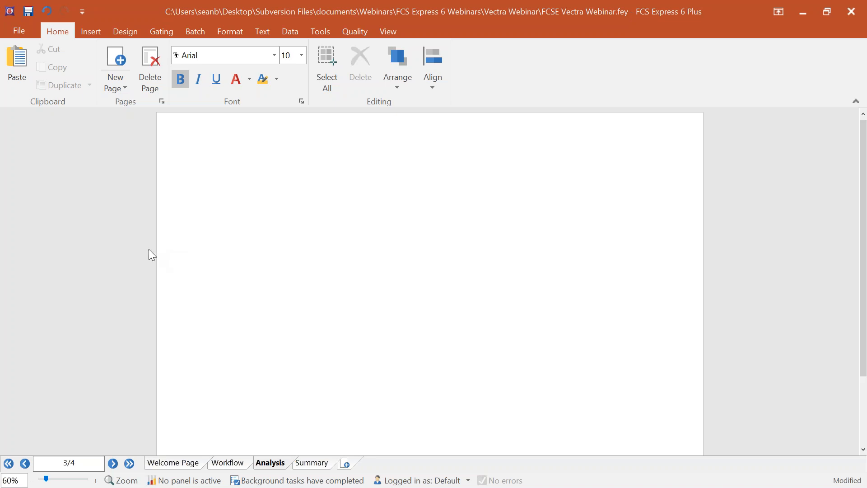
- Try adding a Dot plot of 23_1_[60080,15145]_UL_binary_seg_maps.tif from File Explorer to the Analysis page, and undo it
{"action": "key", "text": "alt+Tab"}
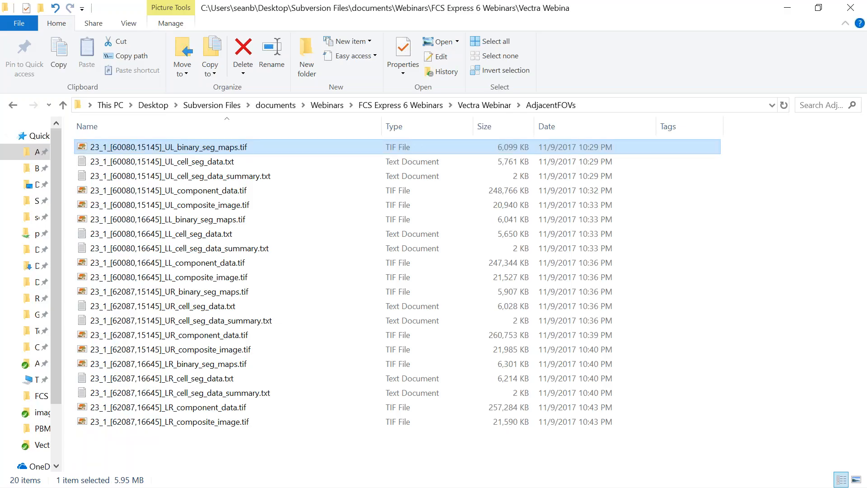
{"action": "left_click_drag", "start_coordinate": [404, 24], "coordinate": [660, 32]}
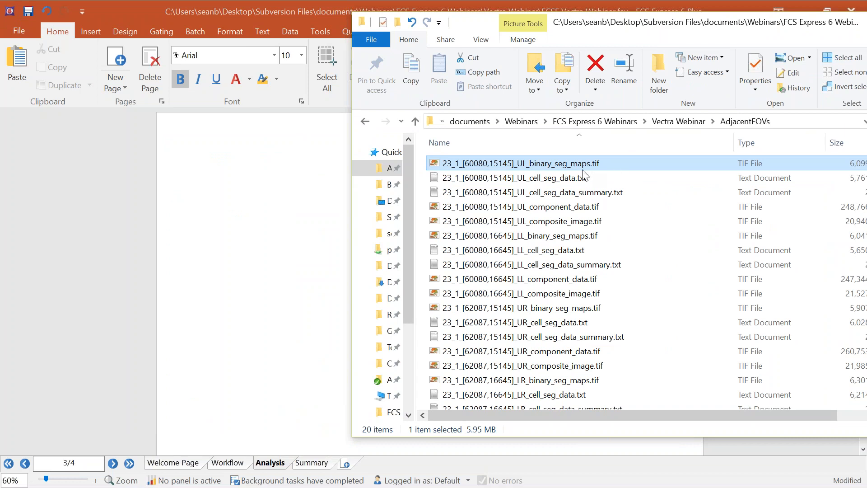
{"action": "left_click_drag", "start_coordinate": [575, 166], "coordinate": [189, 145]}
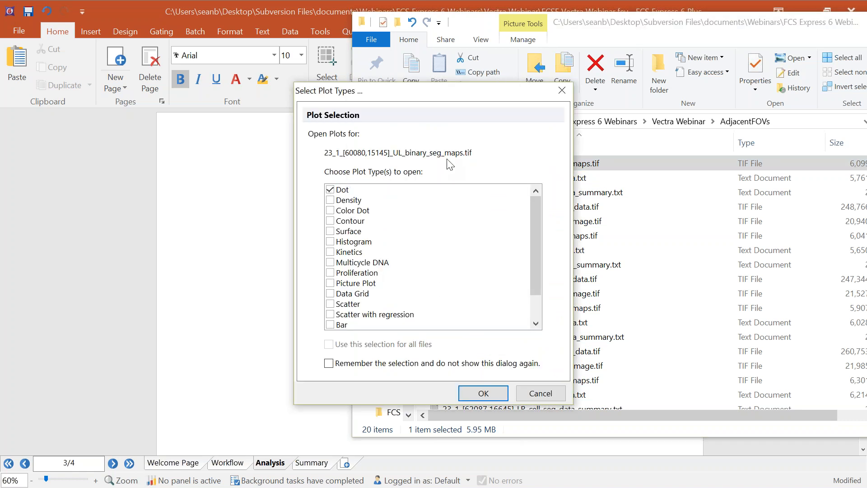
{"action": "left_click", "coordinate": [483, 393]}
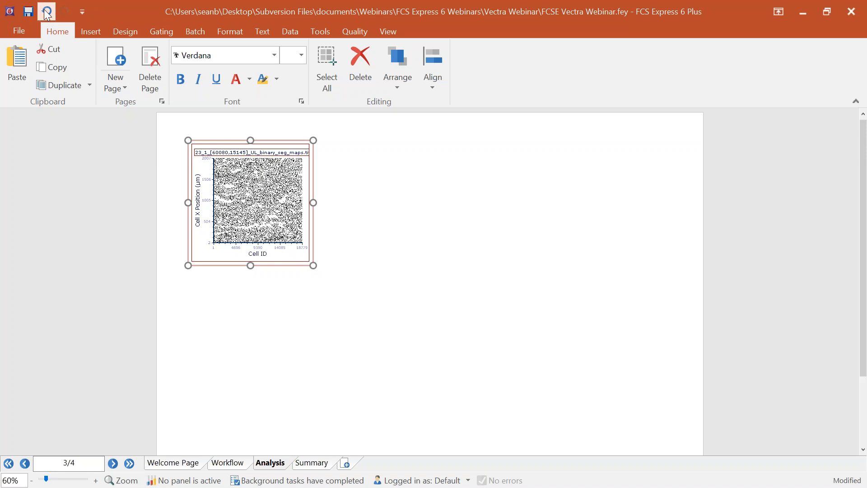
{"action": "left_click", "coordinate": [45, 13]}
{"action": "left_click", "coordinate": [45, 13]}
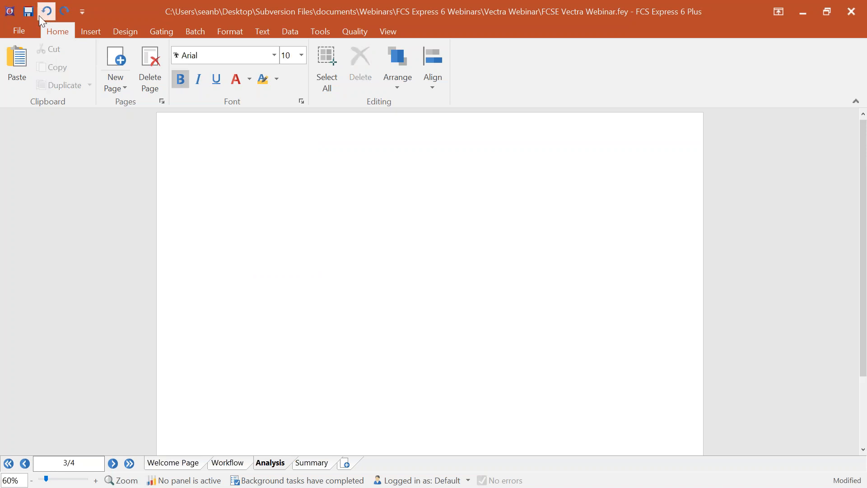
- Add 23_1_[60080,15145]_UL_cell_seg_data.txt to the Data List using the Perkin Elmer Vectra Files type
{"action": "left_click", "coordinate": [289, 32]}
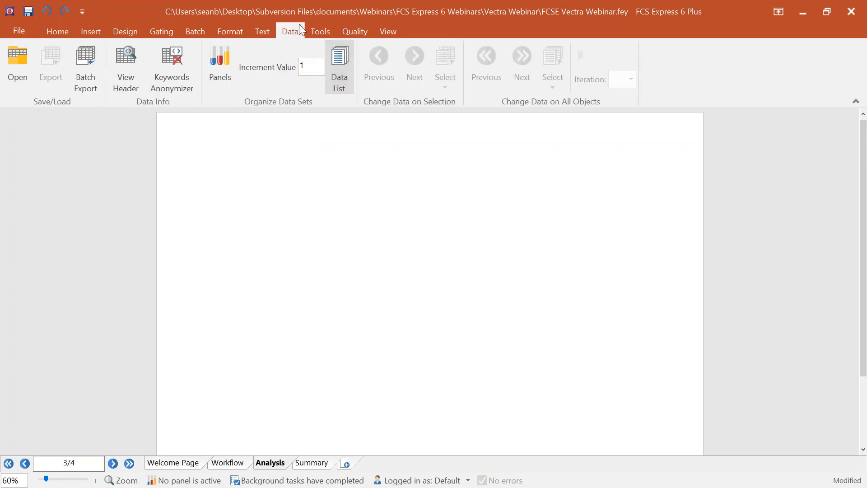
{"action": "left_click", "coordinate": [340, 60]}
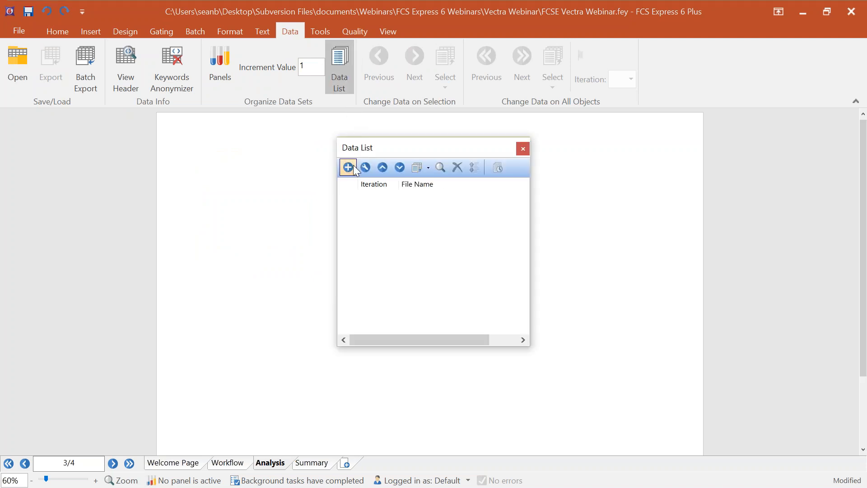
{"action": "left_click", "coordinate": [349, 167]}
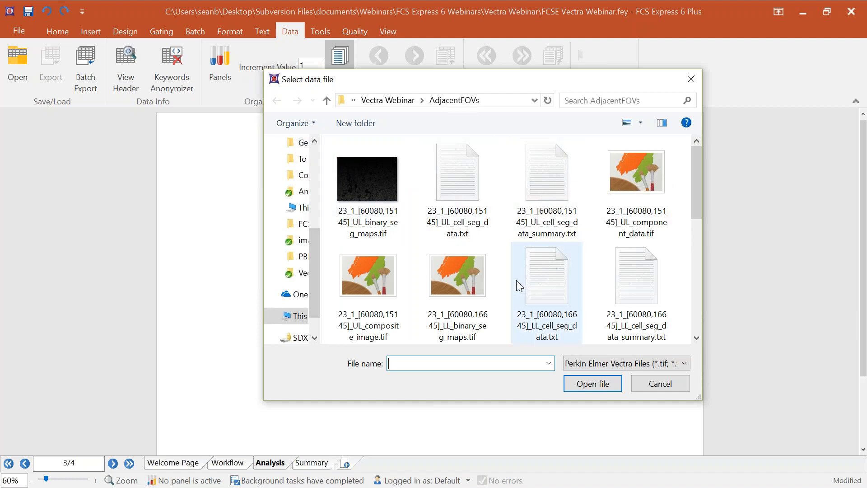
{"action": "left_click", "coordinate": [673, 364]}
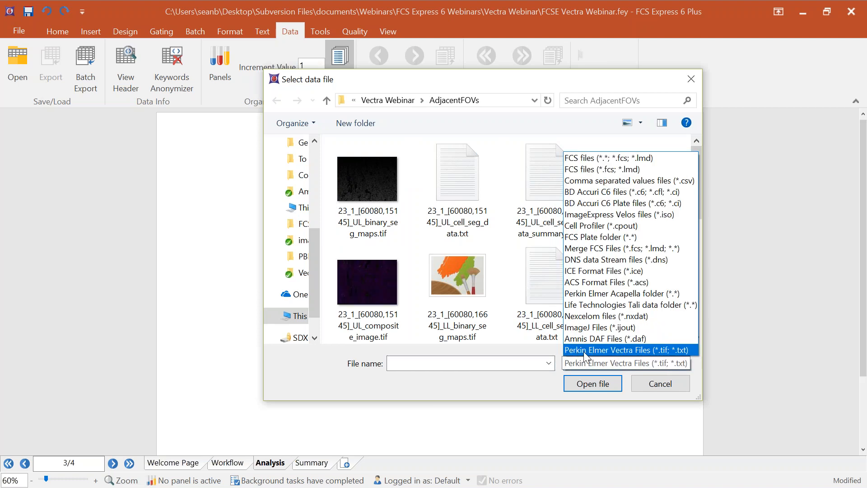
{"action": "left_click", "coordinate": [624, 350]}
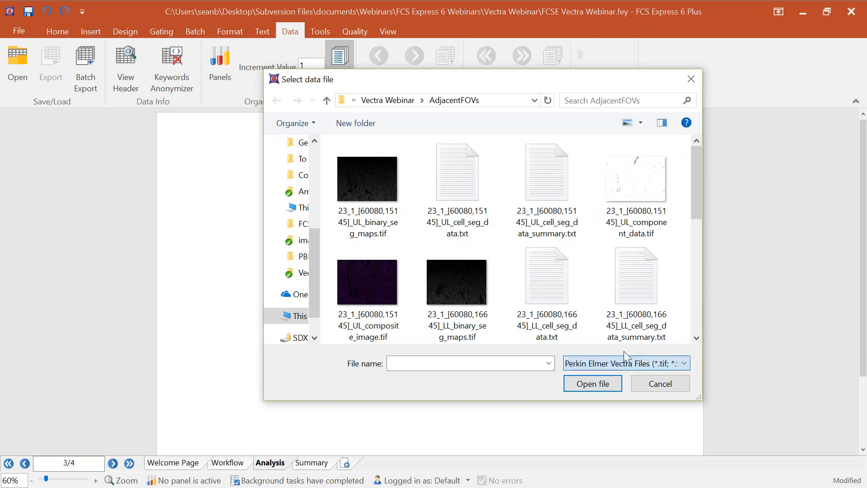
{"action": "left_click", "coordinate": [369, 199]}
{"action": "left_click", "coordinate": [468, 178]}
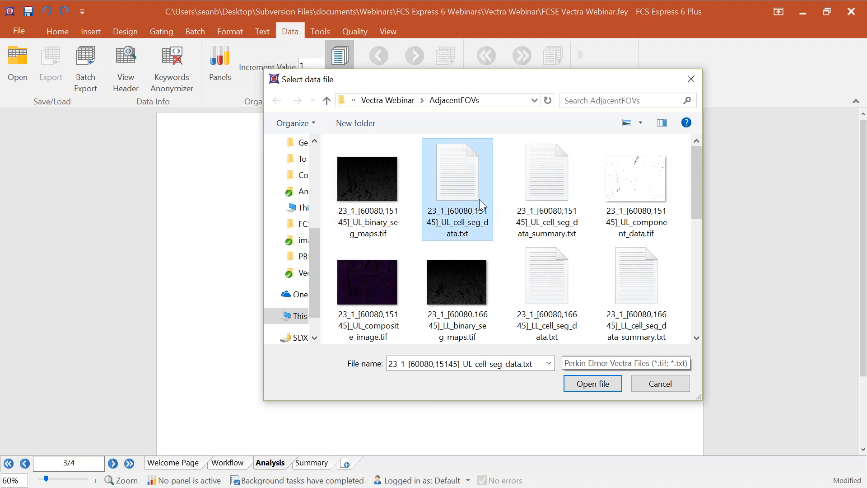
{"action": "left_click", "coordinate": [598, 387]}
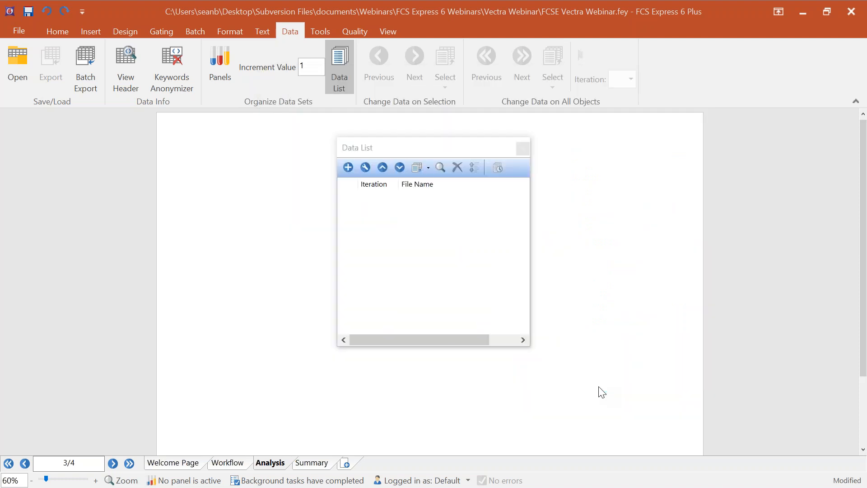
- Create a Dot plot on the Analysis page from the 23_1_[60080,15145]_UL entry in the Data List
{"action": "left_click", "coordinate": [435, 197]}
{"action": "left_click_drag", "start_coordinate": [508, 152], "coordinate": [698, 144]}
{"action": "left_click_drag", "start_coordinate": [700, 199], "coordinate": [190, 161]}
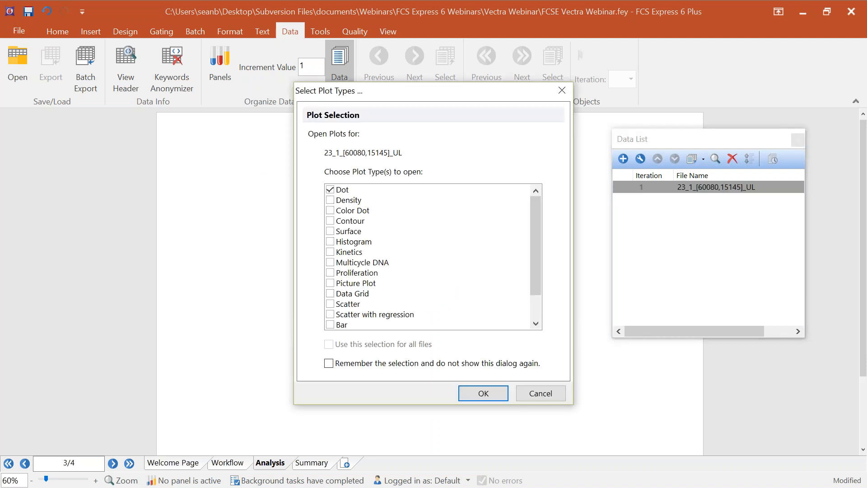
{"action": "left_click", "coordinate": [483, 393]}
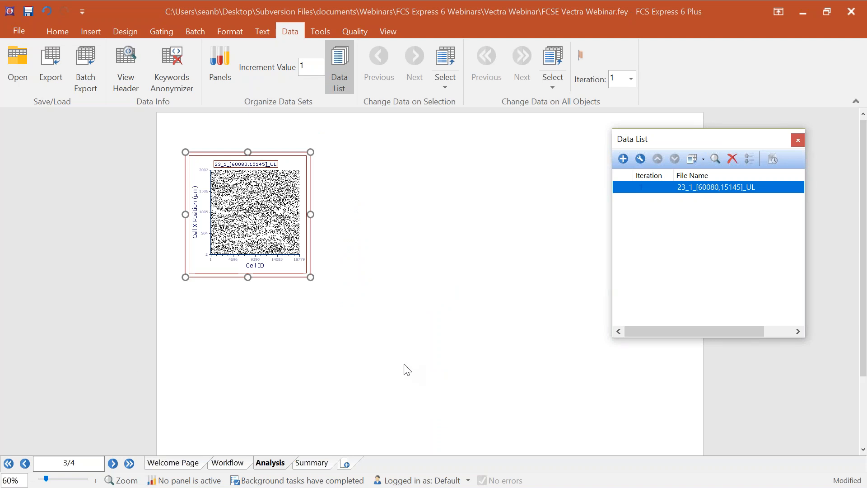
{"action": "left_click", "coordinate": [138, 371]}
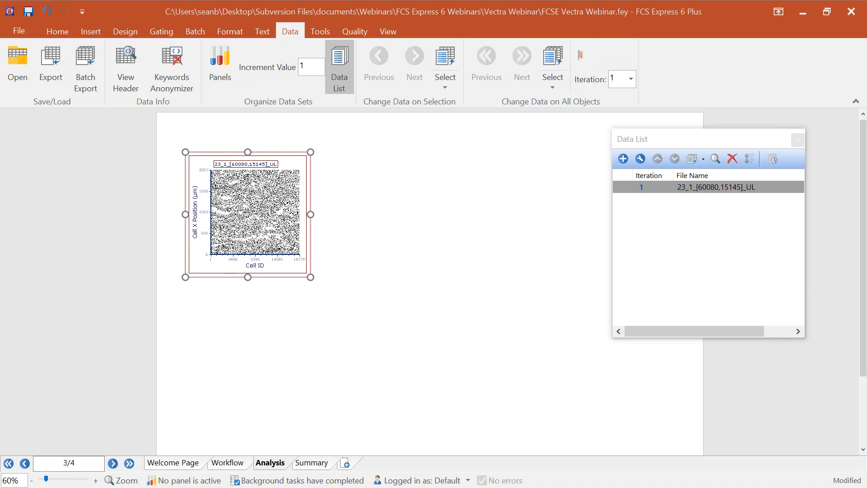
- Set the segmentation cell type to Nucleus in the Perkin Elmer Vectra data loading options and accept the user options
{"action": "left_click", "coordinate": [17, 32]}
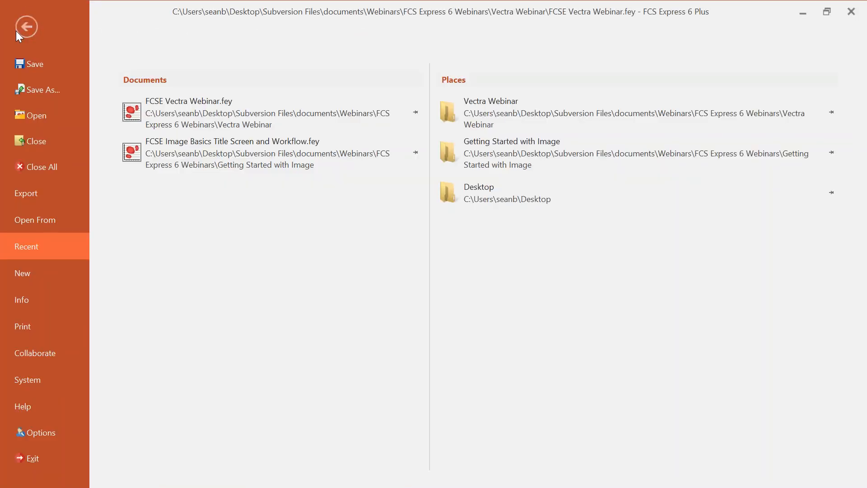
{"action": "left_click", "coordinate": [47, 431]}
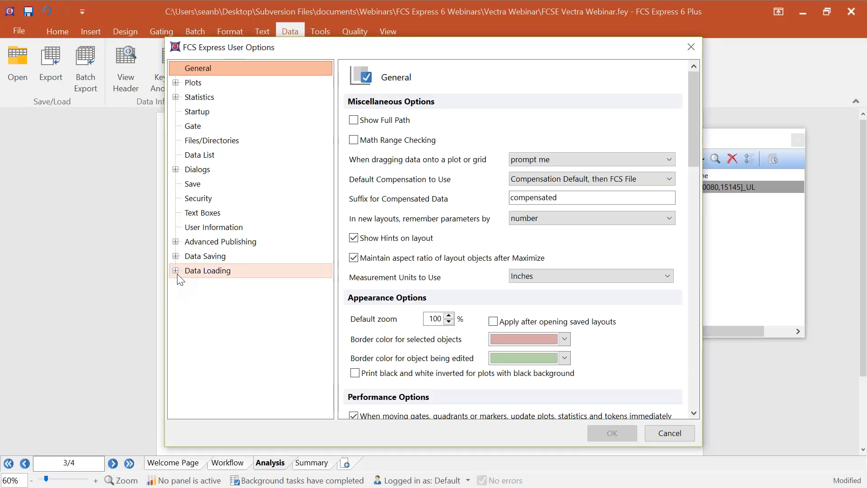
{"action": "left_click", "coordinate": [176, 273]}
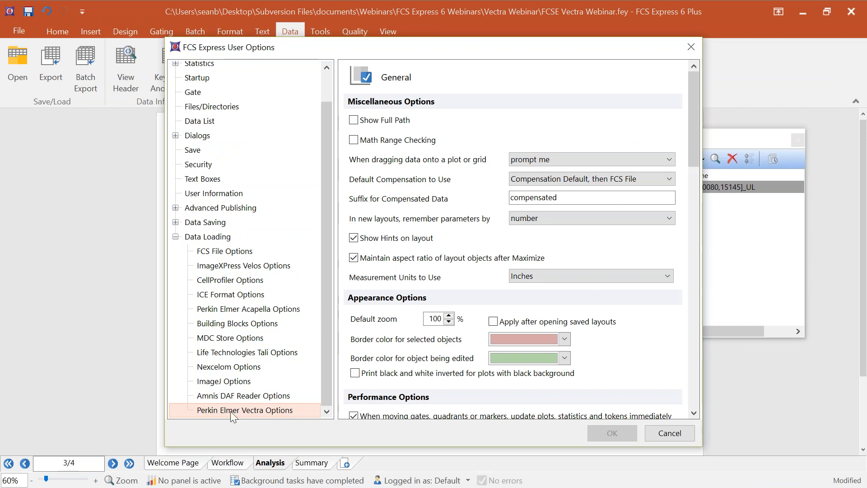
{"action": "left_click", "coordinate": [270, 413]}
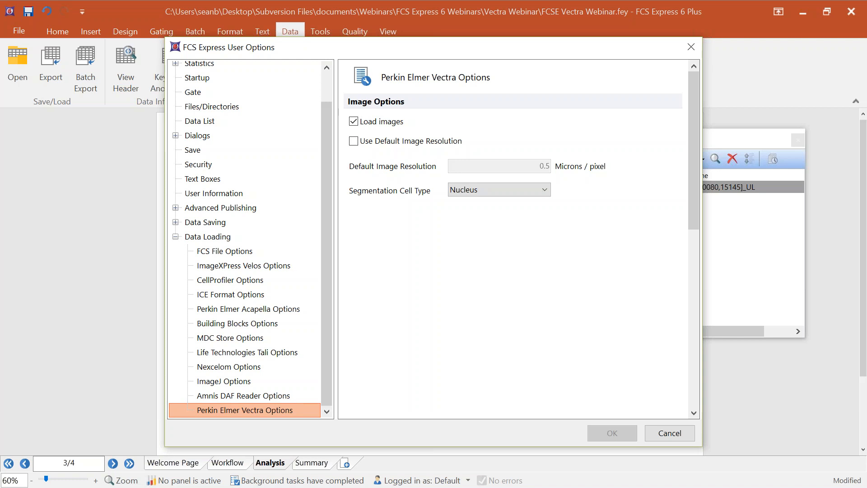
{"action": "left_click", "coordinate": [545, 192]}
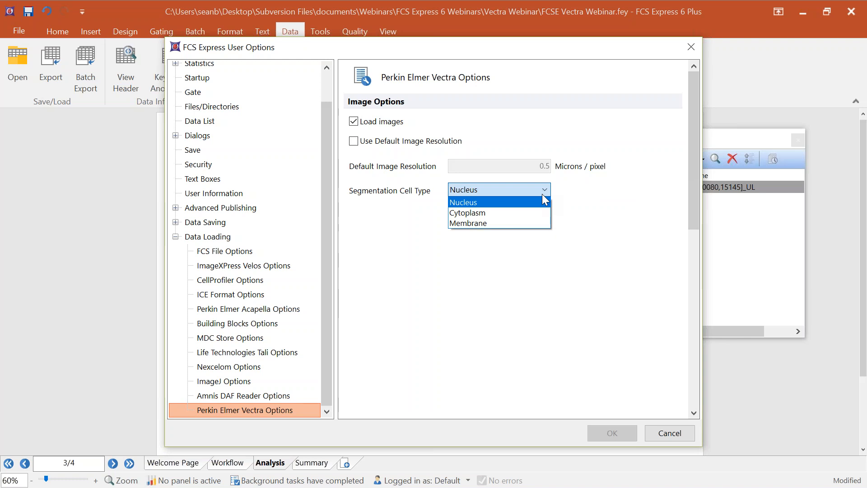
{"action": "left_click", "coordinate": [489, 203]}
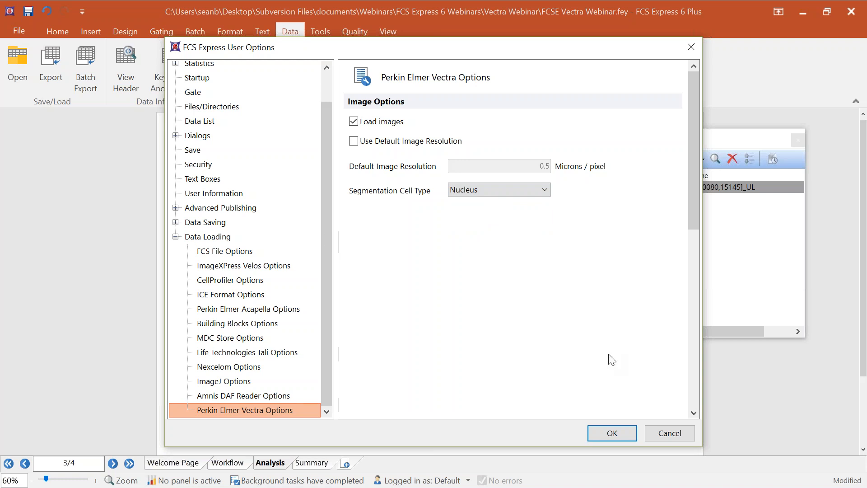
{"action": "left_click", "coordinate": [619, 432]}
{"action": "left_click", "coordinate": [619, 433]}
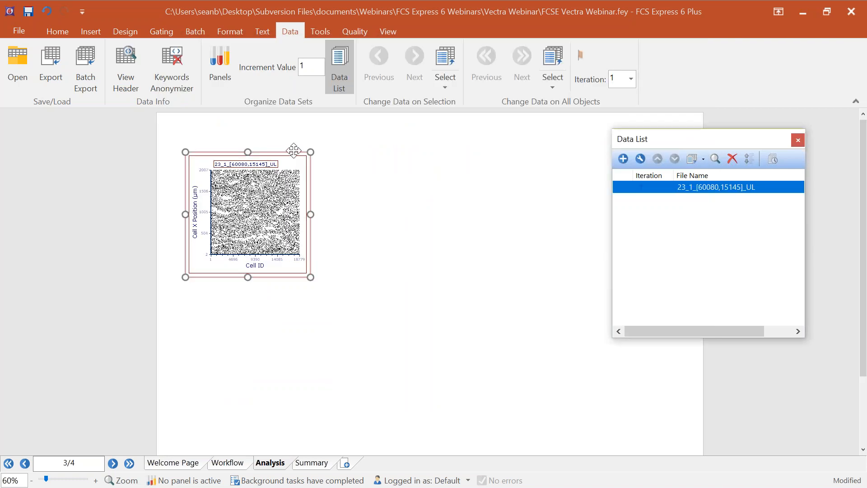
- Enlarge the dot plot in the page's upper-left corner and close the Data List
{"action": "left_click_drag", "start_coordinate": [294, 149], "coordinate": [273, 115]}
{"action": "left_click_drag", "start_coordinate": [288, 243], "coordinate": [375, 321]}
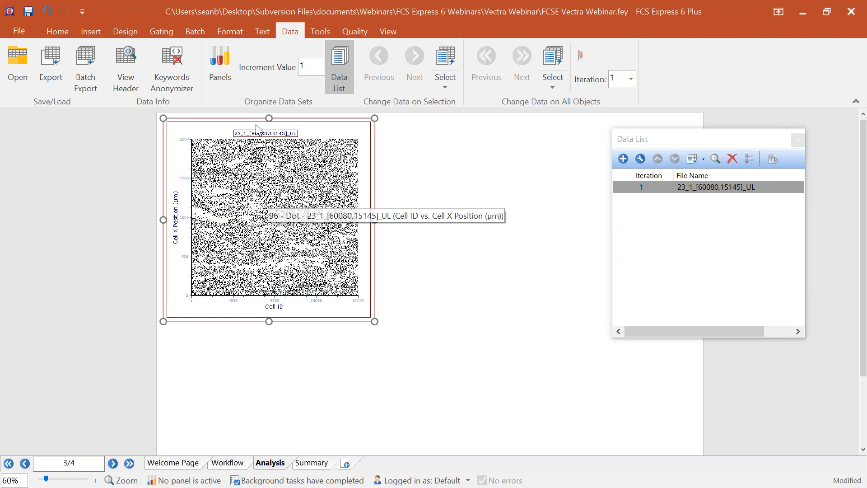
{"action": "mouse_move", "coordinate": [233, 122]}
{"action": "left_mouse_down"}
{"action": "mouse_move", "coordinate": [107, 151]}
{"action": "mouse_move", "coordinate": [235, 116]}
{"action": "left_mouse_up"}
{"action": "left_click", "coordinate": [799, 141]}
{"action": "left_click_drag", "start_coordinate": [376, 315], "coordinate": [358, 290]}
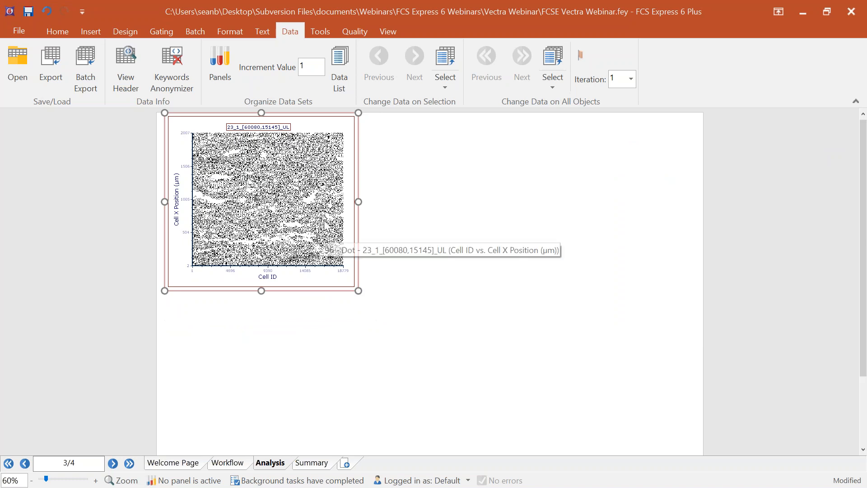
{"action": "left_click_drag", "start_coordinate": [321, 116], "coordinate": [325, 158]}
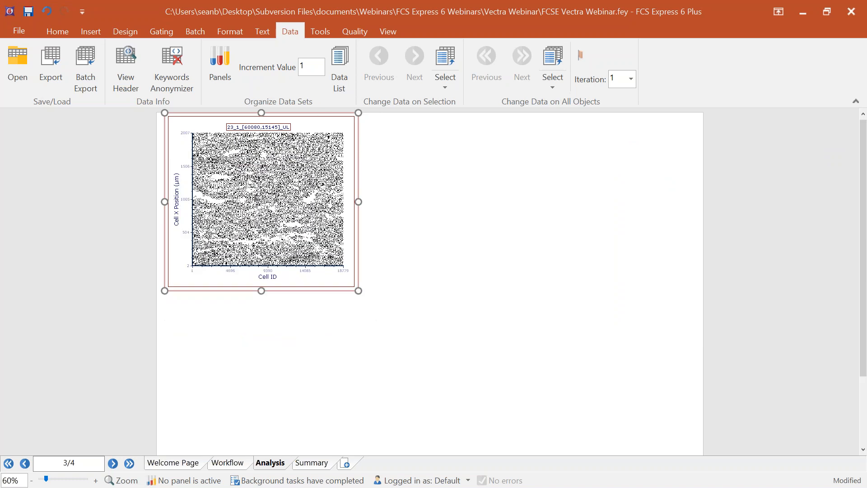
- Add a text box at the page's upper-left above the dot plot and draw an arrow pointing at the plot's corner
{"action": "left_click", "coordinate": [87, 33]}
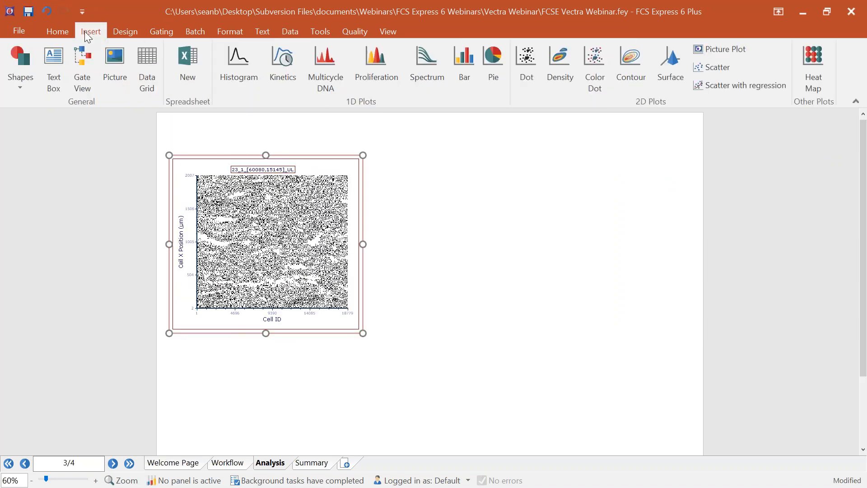
{"action": "left_click", "coordinate": [50, 64]}
{"action": "left_click_drag", "start_coordinate": [158, 121], "coordinate": [289, 149]}
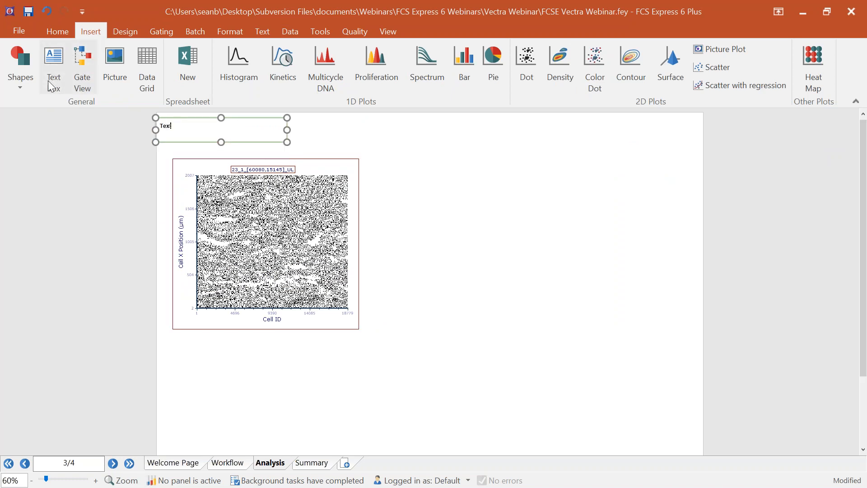
{"action": "left_click", "coordinate": [20, 72]}
{"action": "left_click", "coordinate": [27, 118]}
{"action": "left_click_drag", "start_coordinate": [164, 150], "coordinate": [183, 165]}
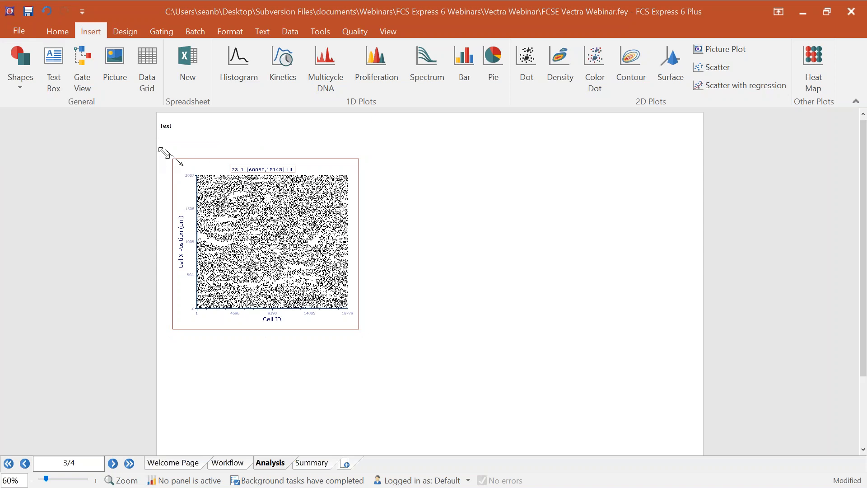
- Undo the insertion of the arrow and the text box above the dot plot
{"action": "left_click", "coordinate": [48, 10]}
{"action": "left_click", "coordinate": [48, 10]}
{"action": "left_click", "coordinate": [64, 10]}
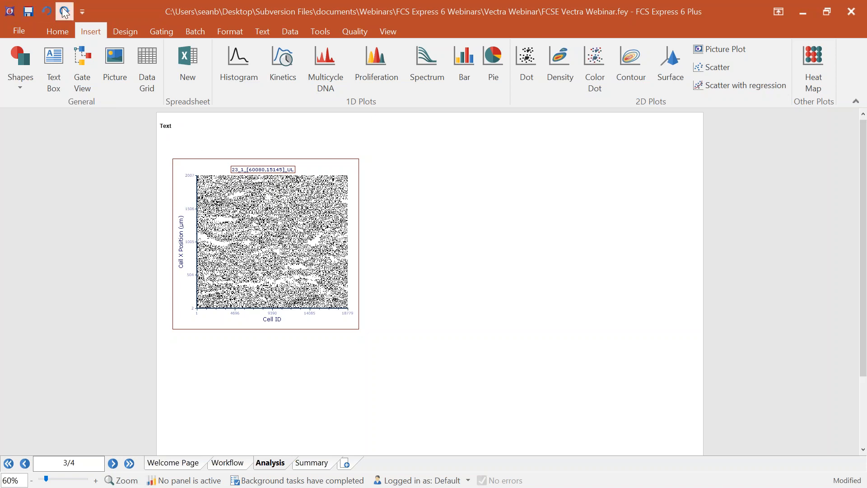
{"action": "left_click", "coordinate": [63, 11]}
{"action": "left_click", "coordinate": [45, 10]}
{"action": "left_click", "coordinate": [47, 11]}
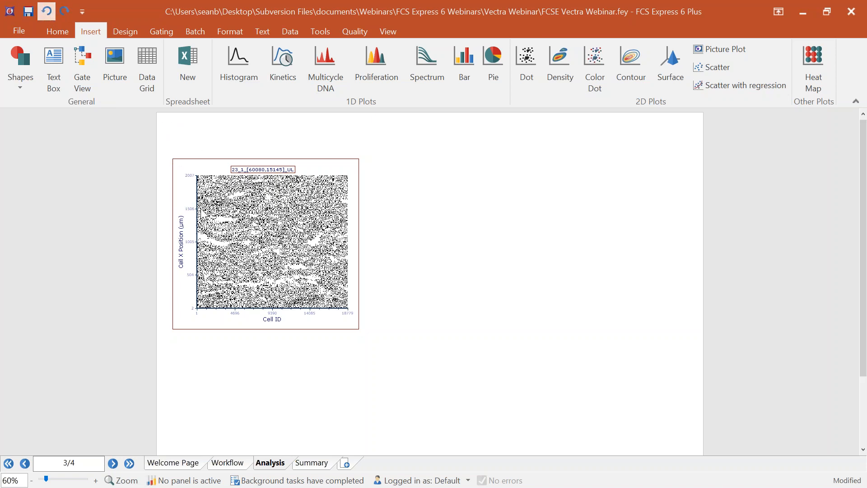
- Move the dot plot to the page's upper-left corner and plot Entire Cell DAPI Mean (Y) against Entire Cell Cy5 Mean (X)
{"action": "left_click", "coordinate": [216, 162]}
{"action": "left_click_drag", "start_coordinate": [215, 150], "coordinate": [207, 116]}
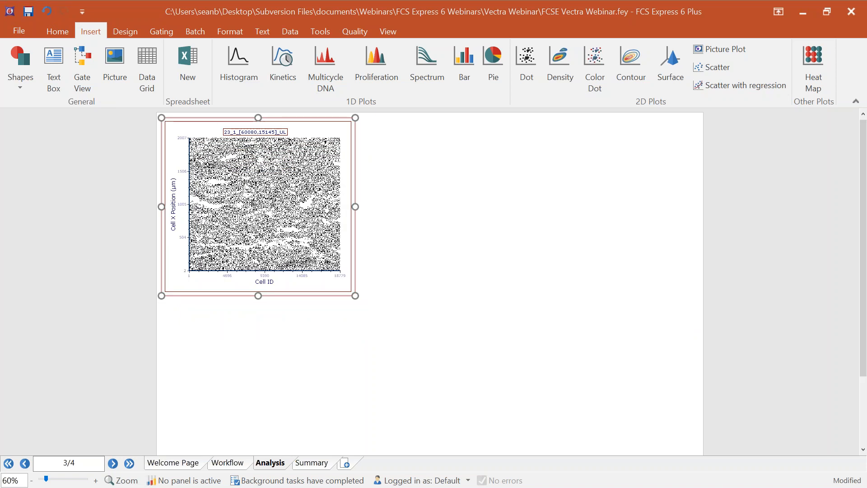
{"action": "left_click", "coordinate": [174, 204]}
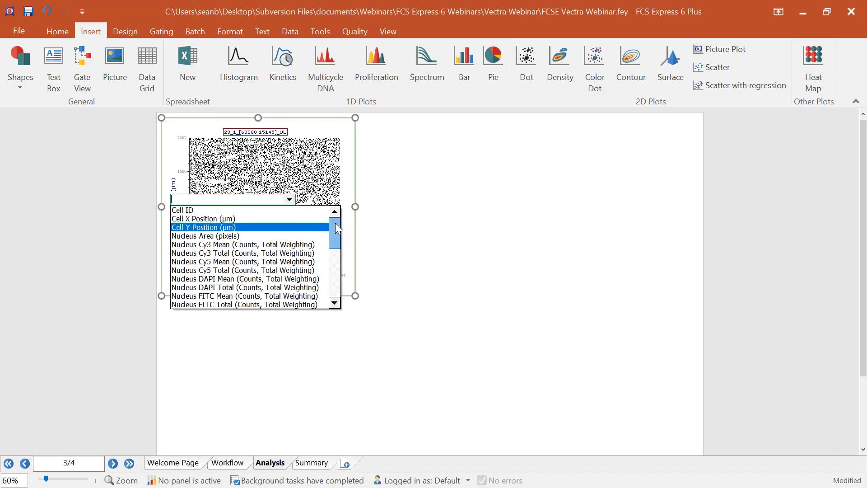
{"action": "left_click_drag", "start_coordinate": [336, 223], "coordinate": [337, 277]}
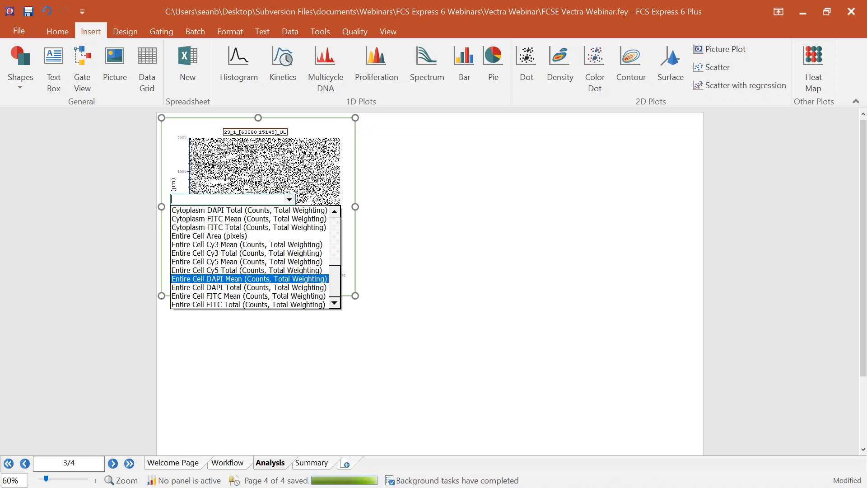
{"action": "left_click", "coordinate": [237, 279]}
{"action": "left_click", "coordinate": [267, 282]}
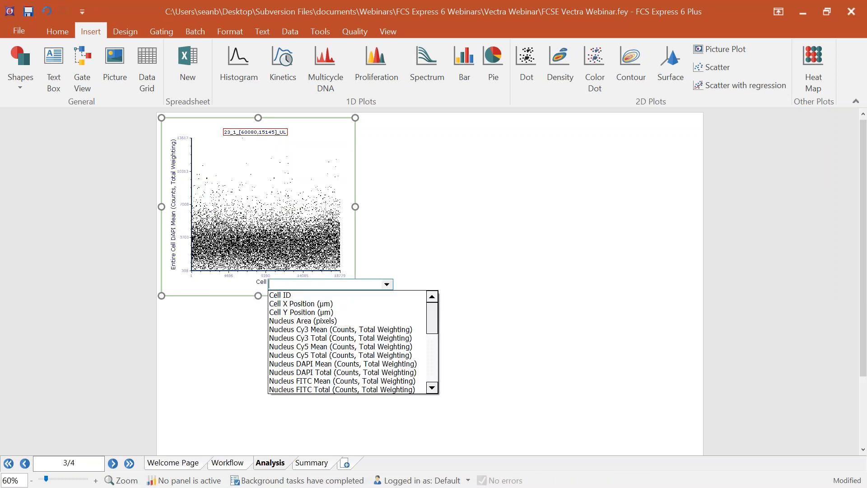
{"action": "left_click_drag", "start_coordinate": [437, 327], "coordinate": [436, 374]}
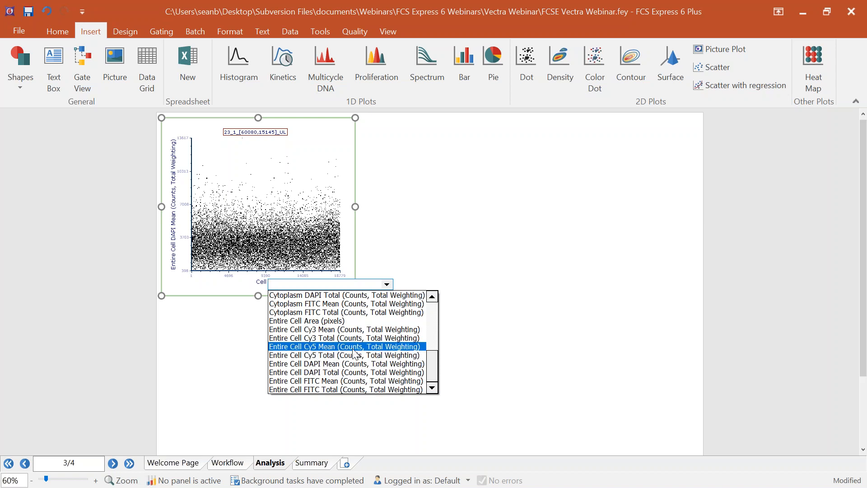
{"action": "left_click", "coordinate": [337, 350]}
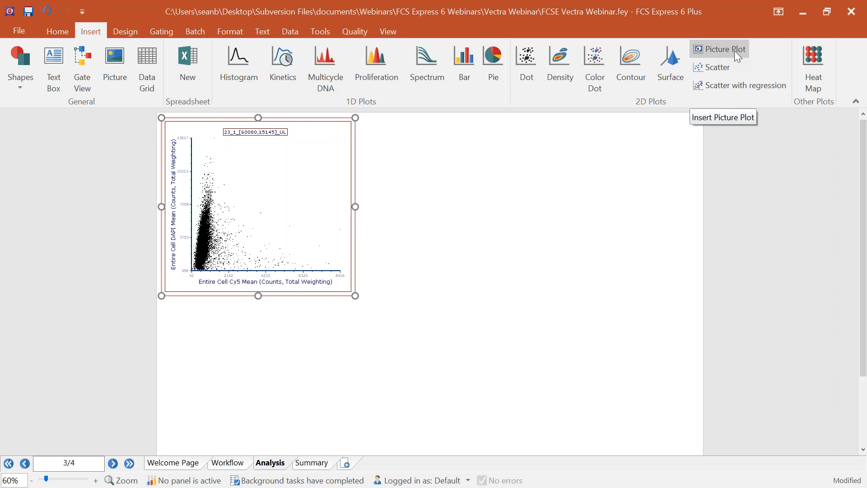
- Insert a picture plot beside the dot plot at a similar height and set its displayed image to Composite
{"action": "left_click", "coordinate": [714, 50]}
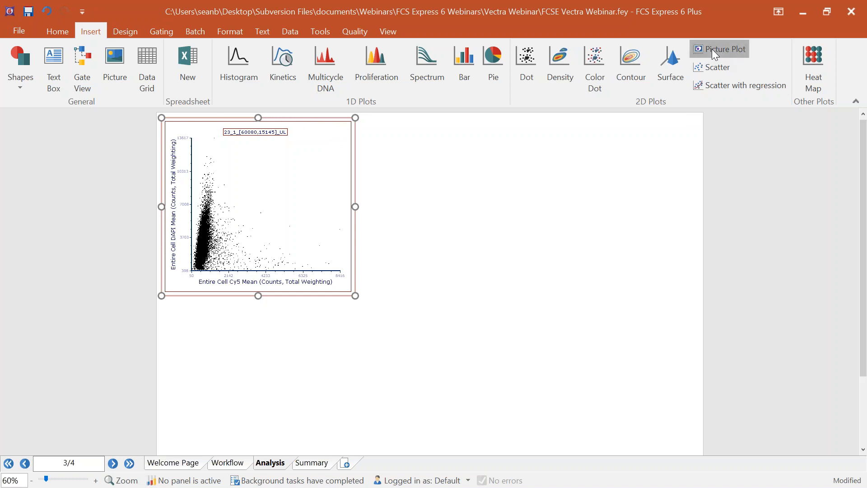
{"action": "left_click_drag", "start_coordinate": [371, 135], "coordinate": [524, 300]}
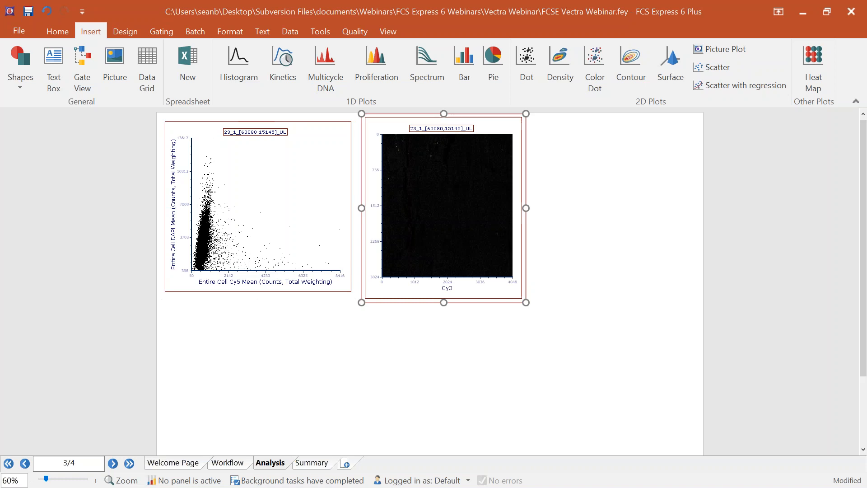
{"action": "left_click_drag", "start_coordinate": [525, 302], "coordinate": [531, 299]}
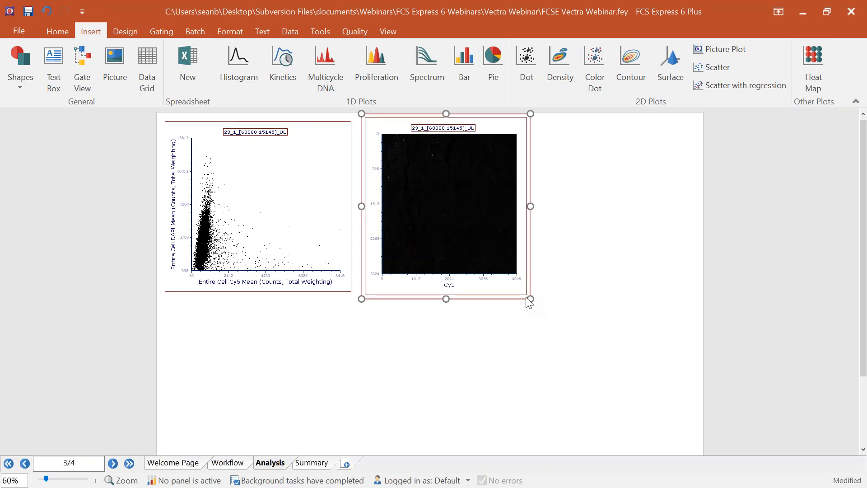
{"action": "left_click", "coordinate": [451, 285]}
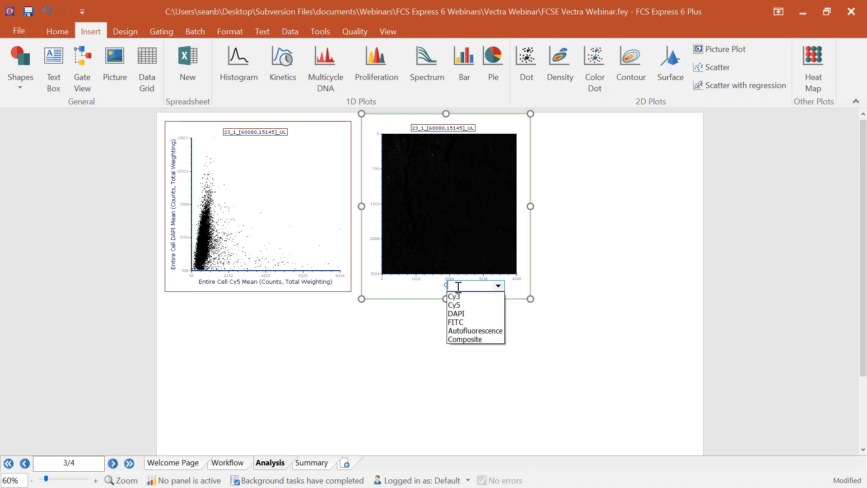
{"action": "left_click", "coordinate": [464, 311]}
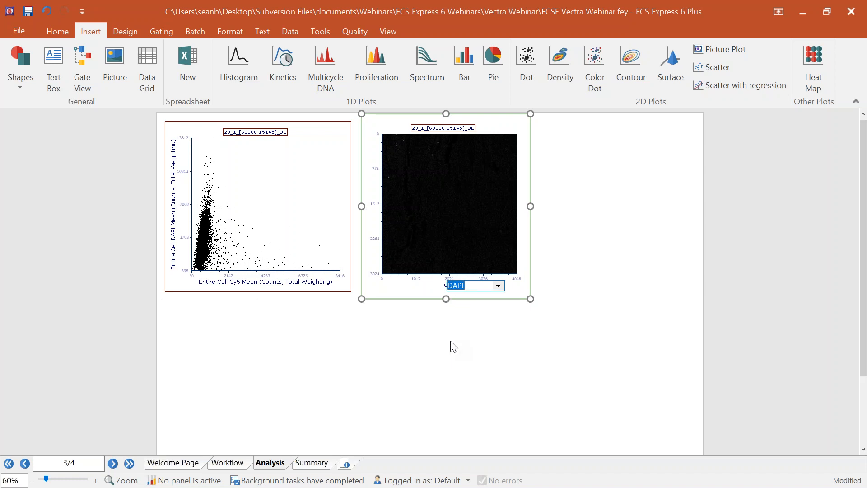
{"action": "left_click", "coordinate": [452, 287]}
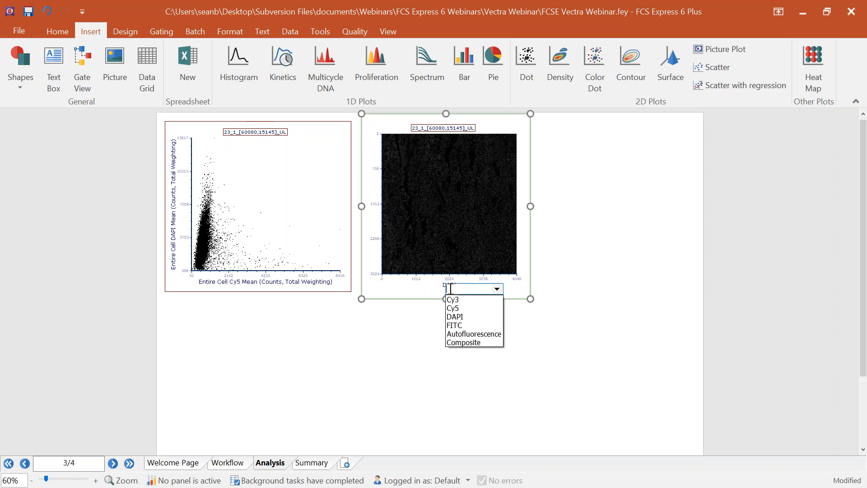
{"action": "left_click", "coordinate": [461, 342]}
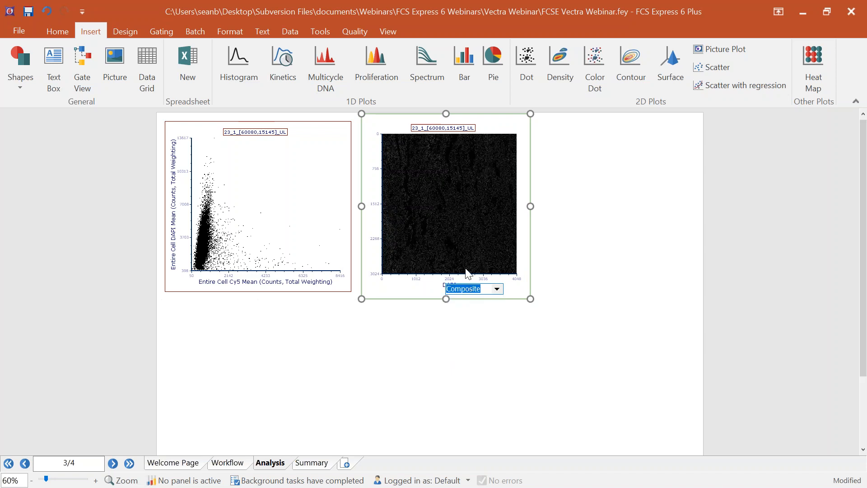
- Magnify the picture plot's axes around a small tissue region, then fit the plot beside the dot plot with their upper edges aligned
{"action": "right_click", "coordinate": [415, 169]}
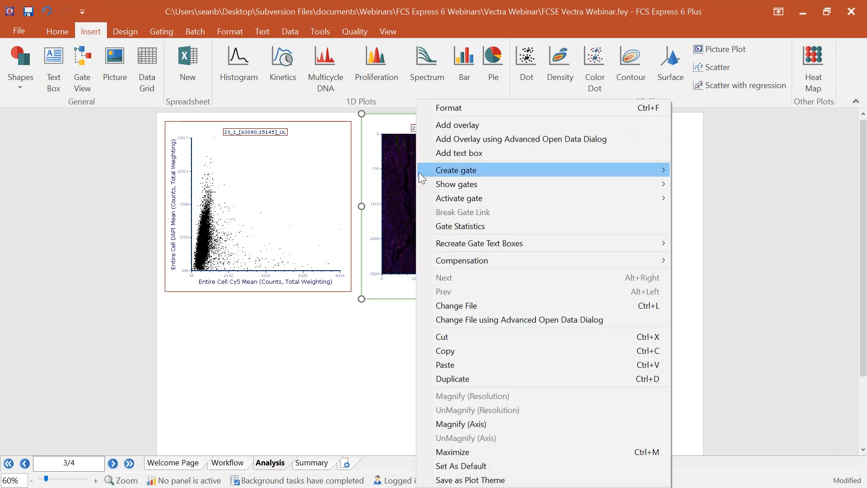
{"action": "left_click", "coordinate": [465, 423]}
{"action": "left_click_drag", "start_coordinate": [417, 163], "coordinate": [442, 189]}
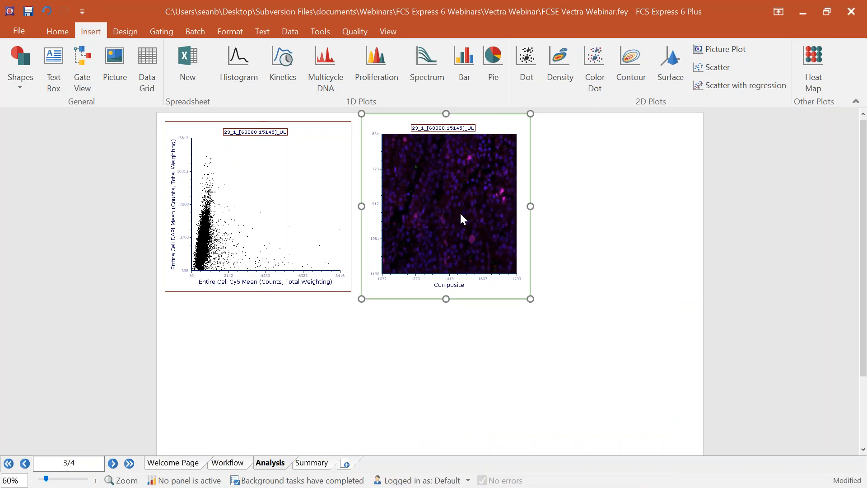
{"action": "left_click_drag", "start_coordinate": [530, 298], "coordinate": [733, 451]}
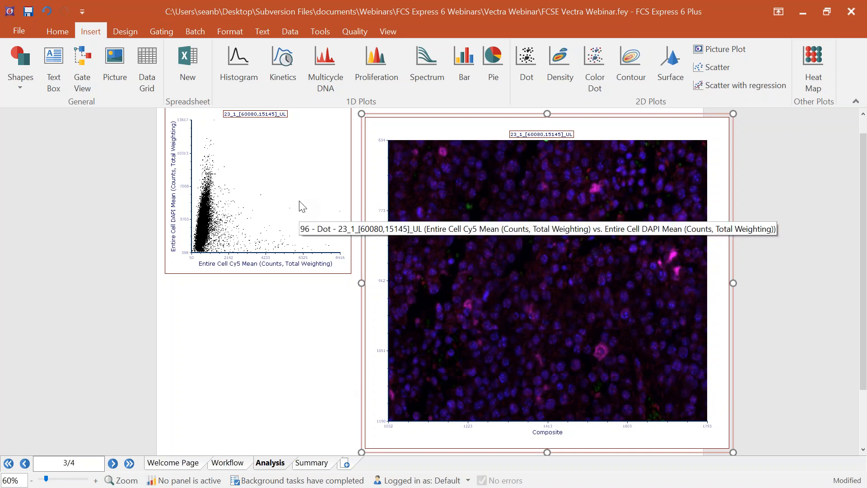
{"action": "left_click_drag", "start_coordinate": [733, 452], "coordinate": [527, 279]}
{"action": "left_click_drag", "start_coordinate": [443, 131], "coordinate": [444, 119]}
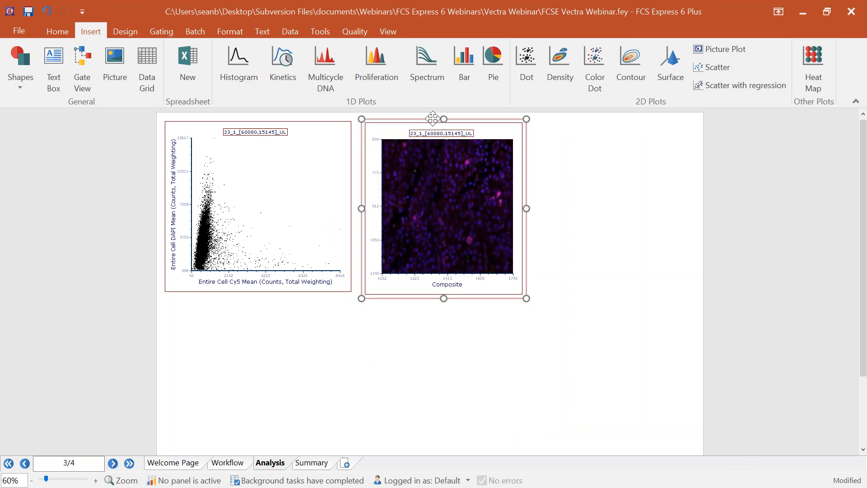
- Place a copy of the picture plot beside the original, setting the original's image to DAPI and the copy's to Cy5
{"action": "key", "text": "ctrl+v"}
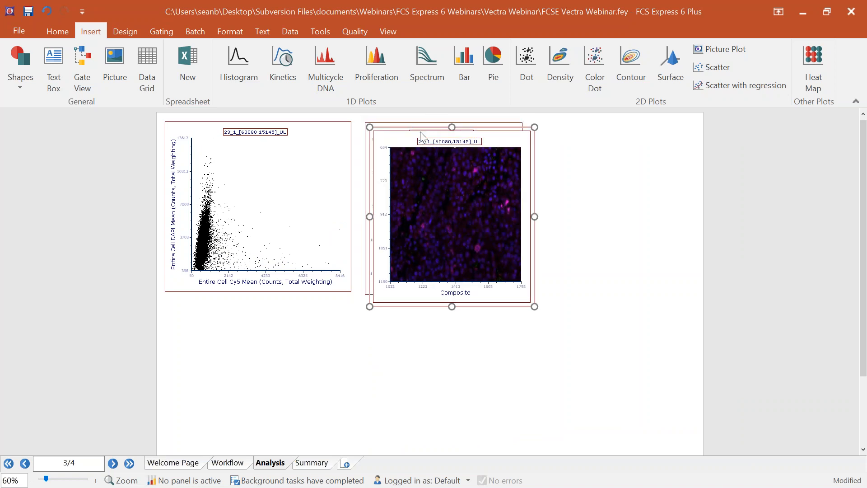
{"action": "left_click_drag", "start_coordinate": [423, 128], "coordinate": [573, 120]}
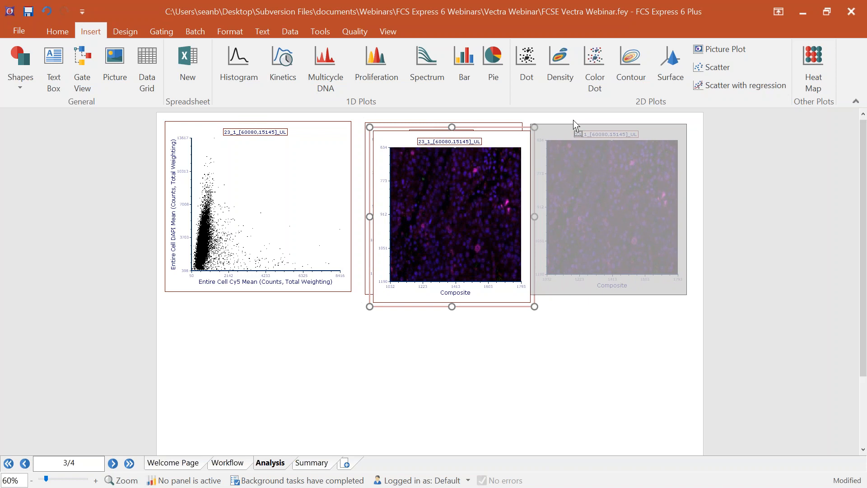
{"action": "left_click", "coordinate": [444, 285]}
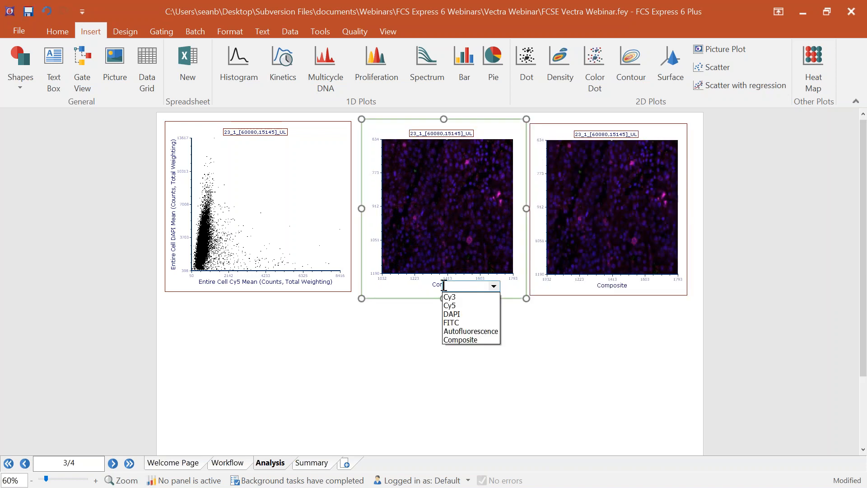
{"action": "left_click", "coordinate": [452, 314]}
{"action": "left_click", "coordinate": [620, 289]}
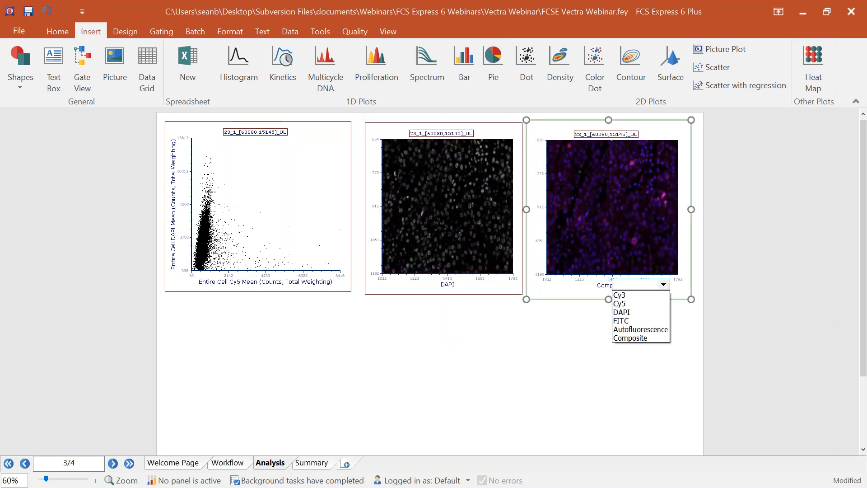
{"action": "left_click", "coordinate": [629, 301]}
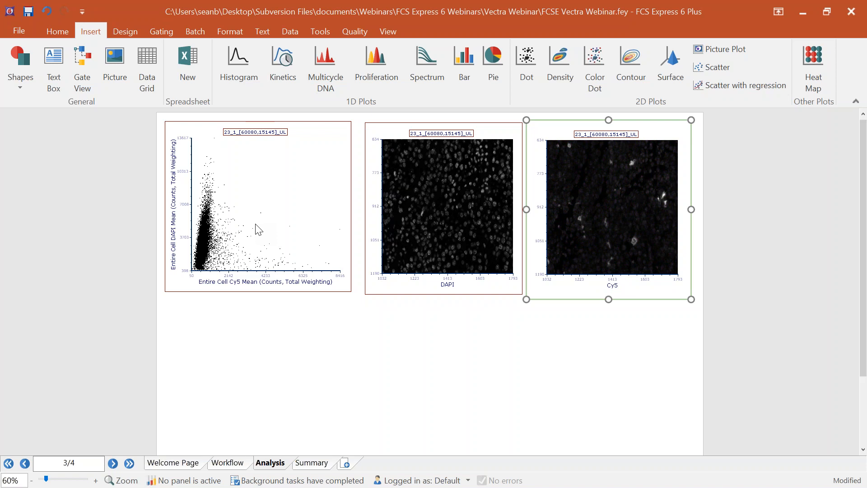
{"action": "left_click", "coordinate": [326, 128]}
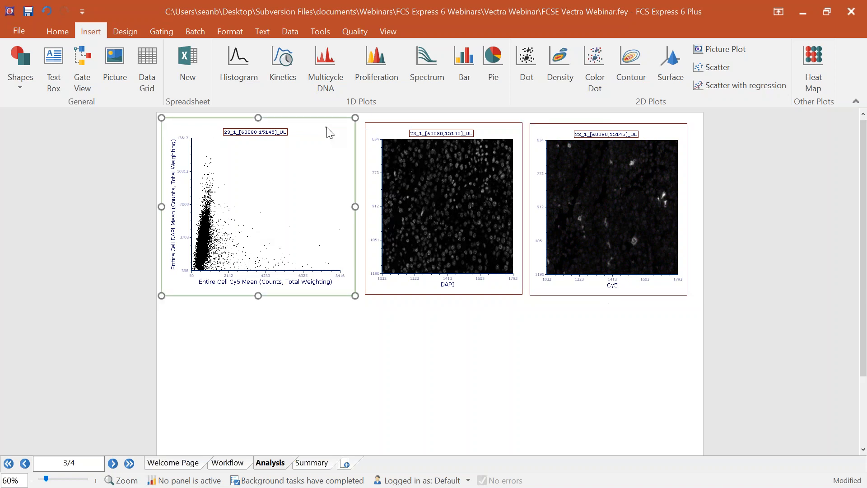
{"action": "left_click", "coordinate": [95, 176]}
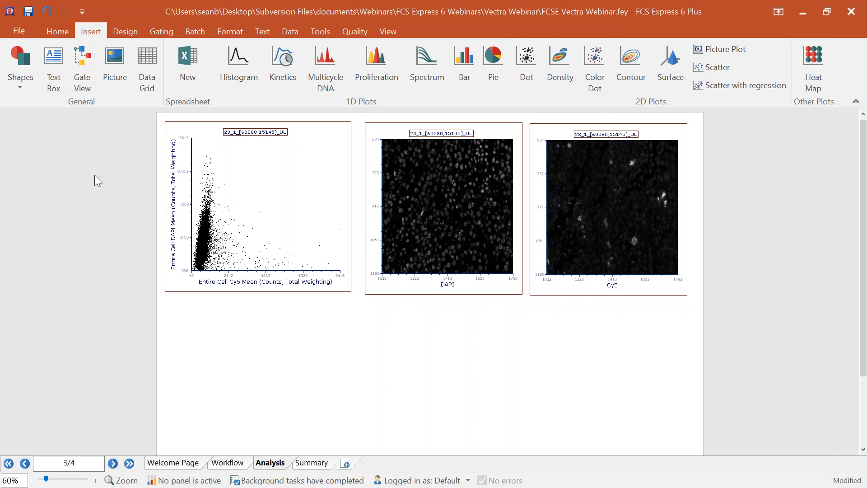
- Insert a data grid below the plots, spanning about three quarters of the page width, and activate it
{"action": "left_click", "coordinate": [153, 62]}
{"action": "left_click_drag", "start_coordinate": [171, 311], "coordinate": [560, 425]}
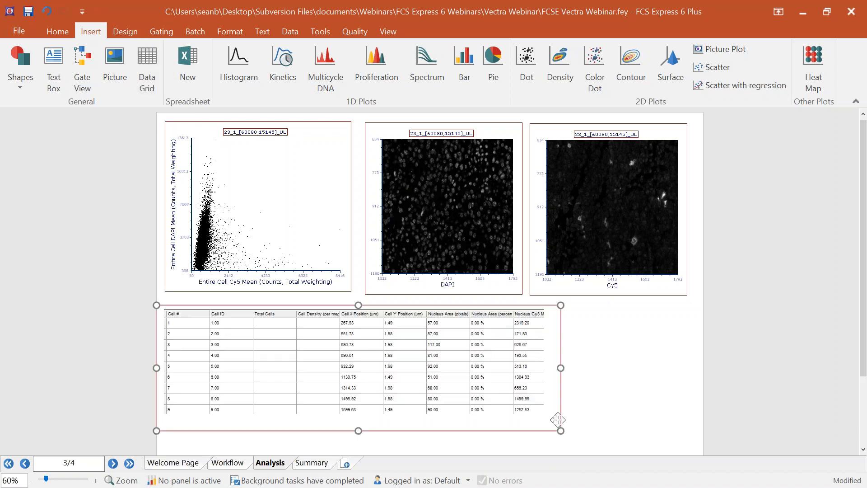
{"action": "left_click", "coordinate": [245, 357]}
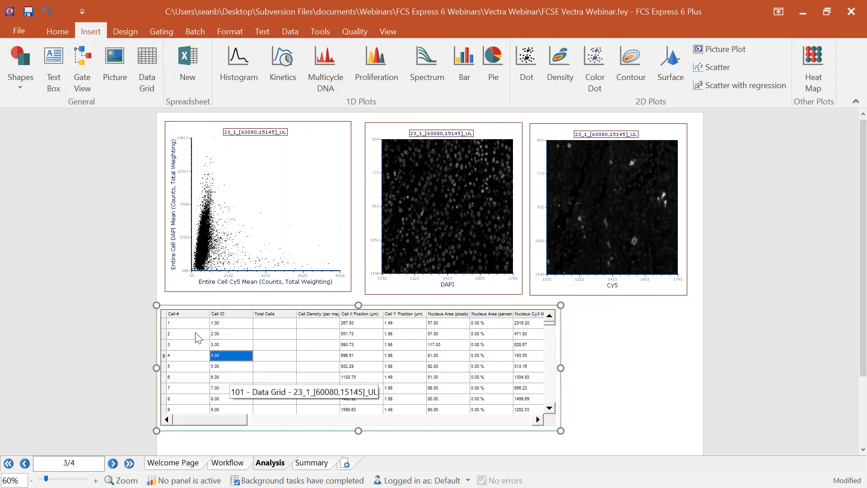
- Examine the per-cell images in the data grid's Cy3, Cy5, DAPI, FITC, Autofluorescence and Composite columns
{"action": "left_click", "coordinate": [235, 328]}
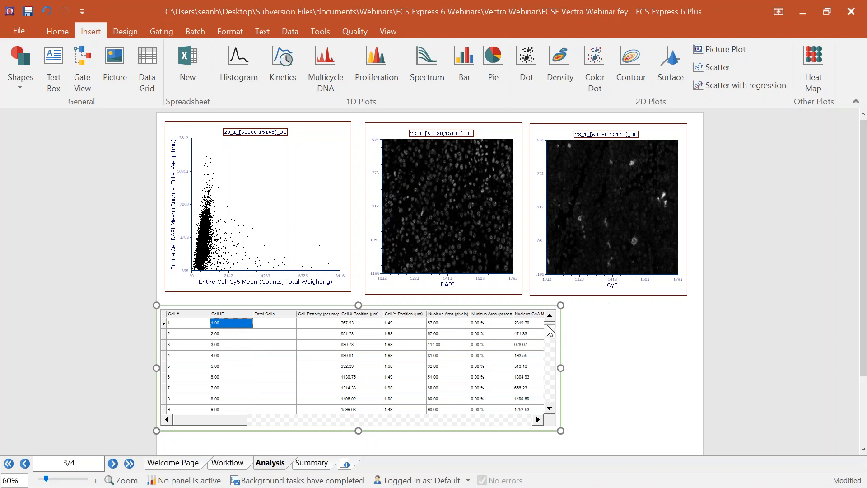
{"action": "mouse_move", "coordinate": [549, 325]}
{"action": "left_mouse_down"}
{"action": "mouse_move", "coordinate": [540, 413]}
{"action": "mouse_move", "coordinate": [551, 324]}
{"action": "left_mouse_up"}
{"action": "left_click_drag", "start_coordinate": [227, 424], "coordinate": [533, 419]}
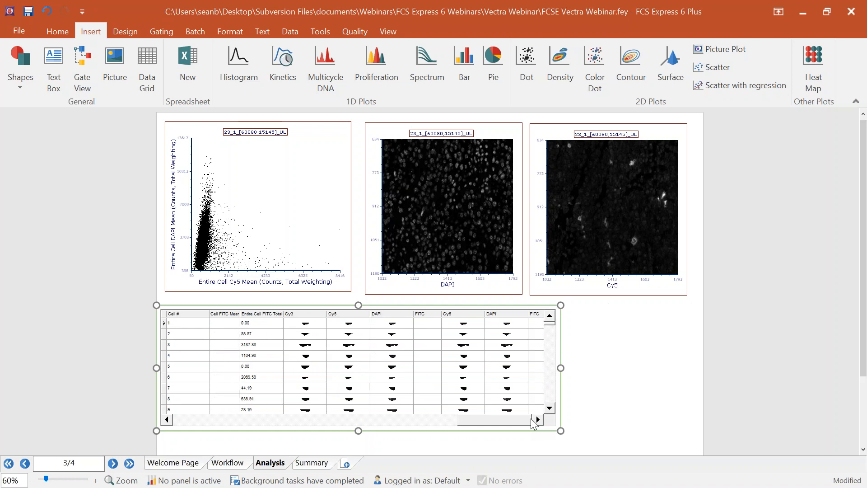
{"action": "left_click_drag", "start_coordinate": [552, 327], "coordinate": [554, 377]}
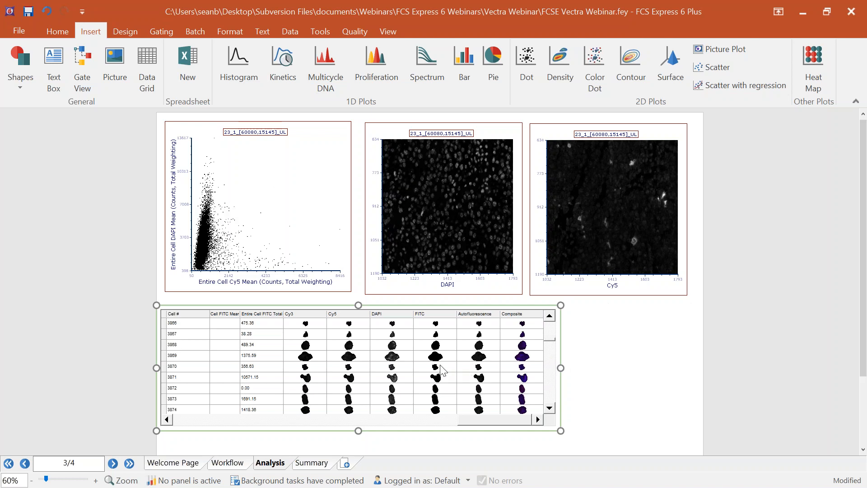
{"action": "left_click_drag", "start_coordinate": [549, 340], "coordinate": [547, 343]}
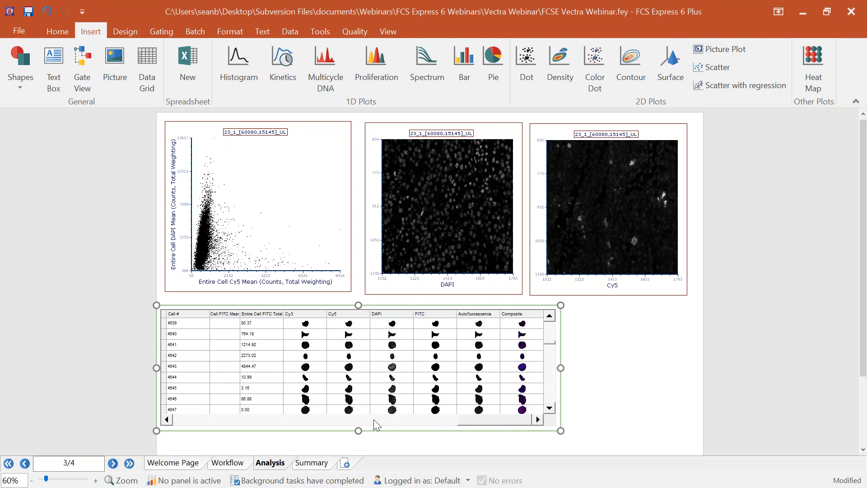
- Limit the data grid's displayed parameters to the checked items Composite, Autofluorescence, FITC, DAPI, Cy5 and Cy3
{"action": "left_click_drag", "start_coordinate": [492, 427], "coordinate": [532, 423]}
{"action": "right_click", "coordinate": [260, 372]}
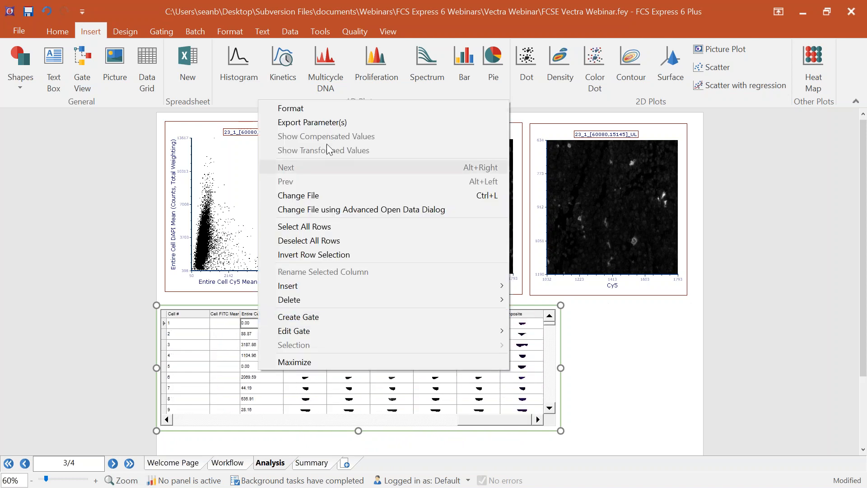
{"action": "left_click", "coordinate": [316, 111]}
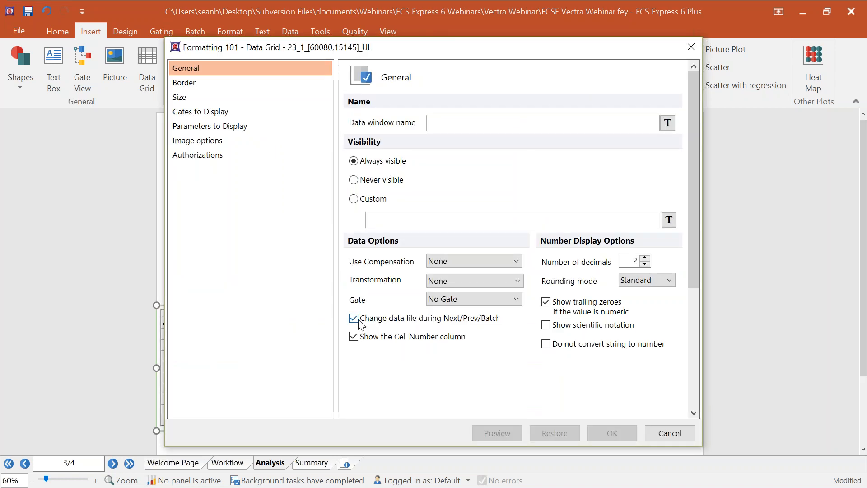
{"action": "left_click", "coordinate": [199, 126]}
{"action": "left_click", "coordinate": [199, 125]}
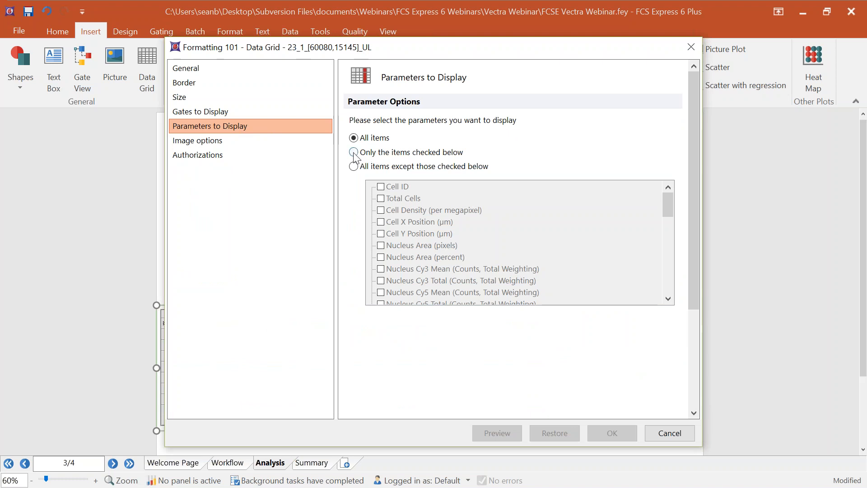
{"action": "left_click", "coordinate": [354, 152]}
{"action": "left_click_drag", "start_coordinate": [670, 204], "coordinate": [676, 295]}
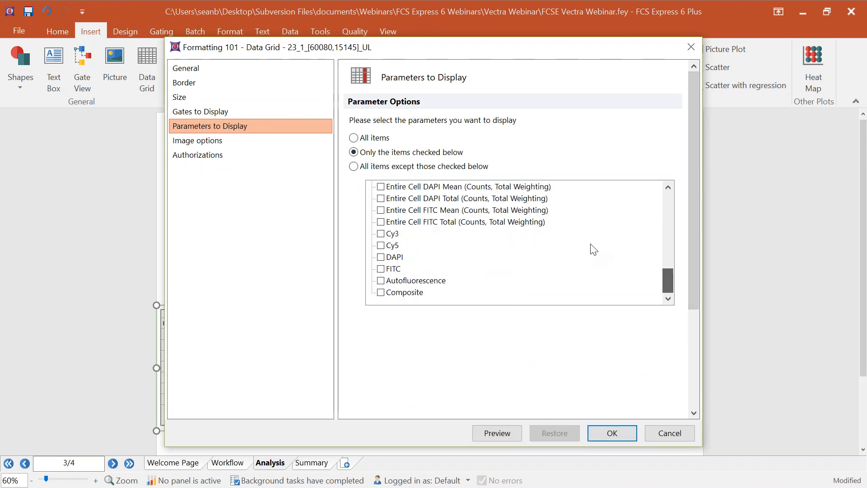
{"action": "left_click", "coordinate": [381, 293]}
{"action": "left_click", "coordinate": [380, 281]}
{"action": "left_click", "coordinate": [381, 269]}
{"action": "left_click", "coordinate": [381, 257]}
{"action": "left_click", "coordinate": [381, 245]}
{"action": "left_click", "coordinate": [380, 233]}
- Set the data grid to display all gates in its Gates column and apply the formatting
{"action": "left_click", "coordinate": [212, 113]}
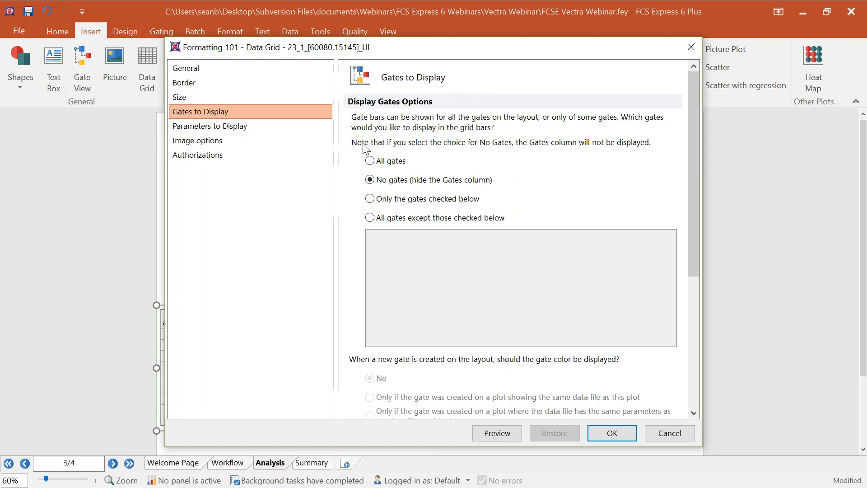
{"action": "left_click", "coordinate": [369, 162]}
{"action": "left_click", "coordinate": [630, 436]}
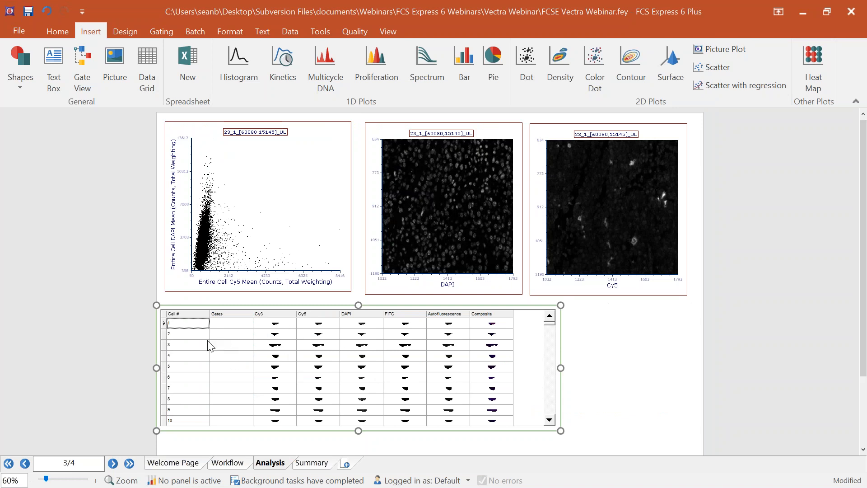
{"action": "left_click", "coordinate": [301, 377]}
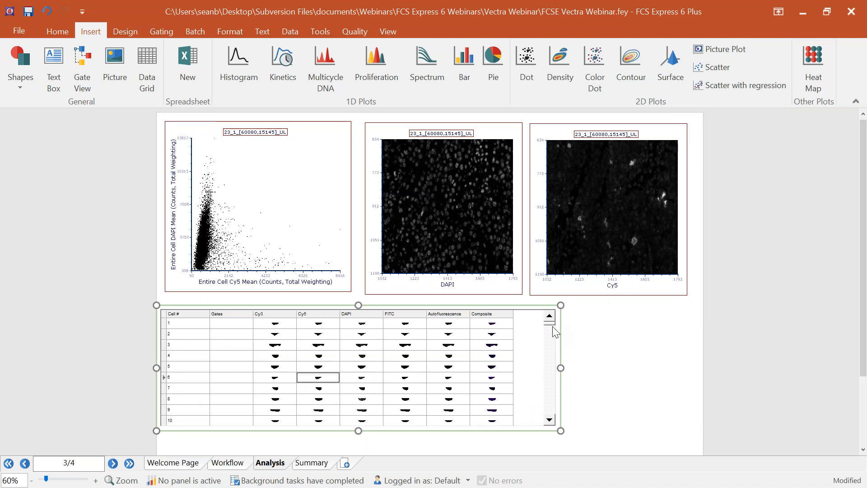
{"action": "mouse_move", "coordinate": [549, 323]}
{"action": "left_mouse_down"}
{"action": "mouse_move", "coordinate": [550, 421]}
{"action": "mouse_move", "coordinate": [552, 318]}
{"action": "left_mouse_up"}
{"action": "left_click", "coordinate": [692, 336]}
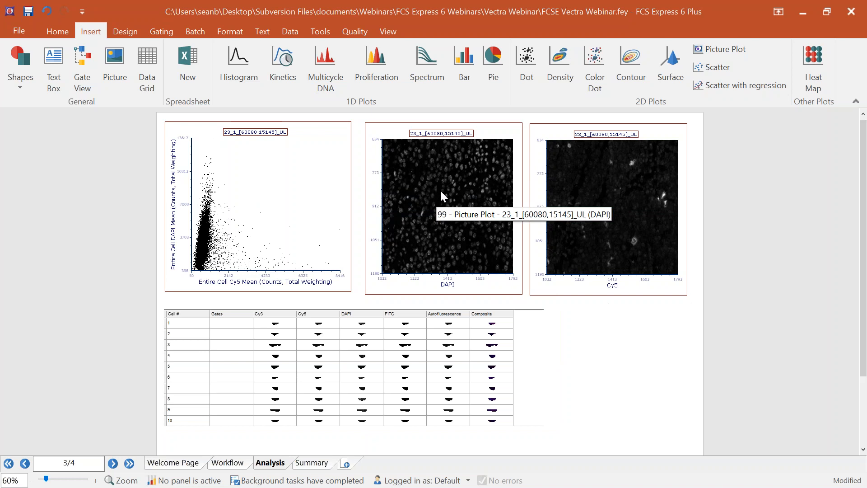
{"action": "left_click", "coordinate": [459, 355]}
{"action": "scroll", "coordinate": [451, 355], "scroll_direction": "down", "scroll_amount": 11}
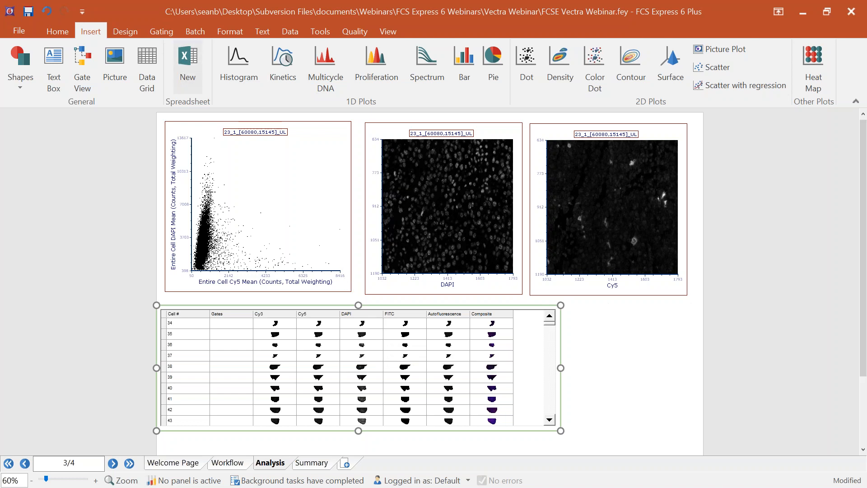
- Try the Density and Contour plot types on the Entire Cell Cy5 Mean versus DAPI Mean dot plot
{"action": "left_click", "coordinate": [271, 160]}
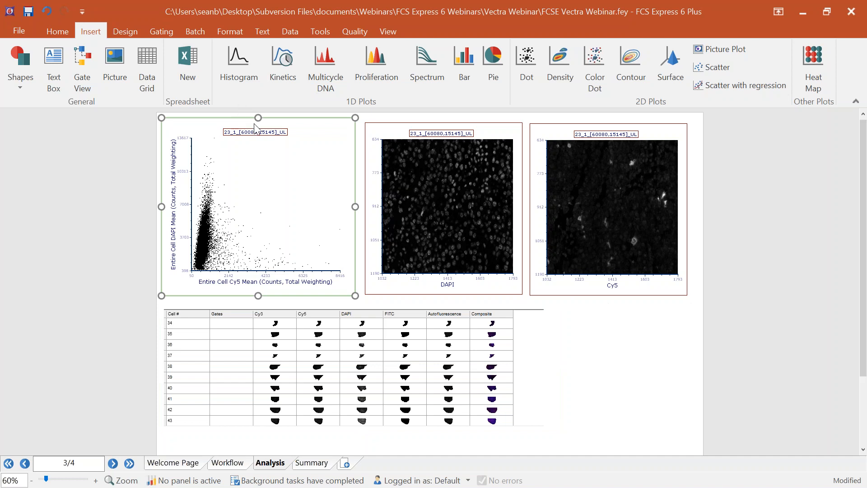
{"action": "left_click", "coordinate": [279, 117]}
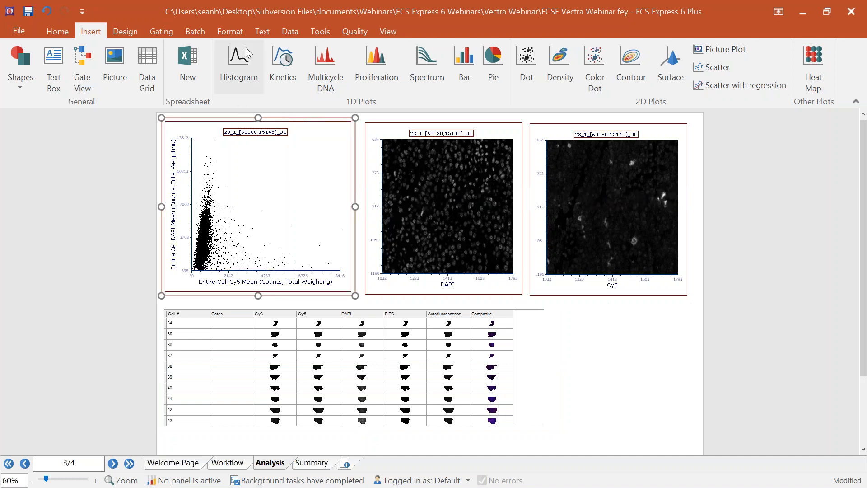
{"action": "left_click", "coordinate": [238, 33]}
{"action": "left_click", "coordinate": [697, 64]}
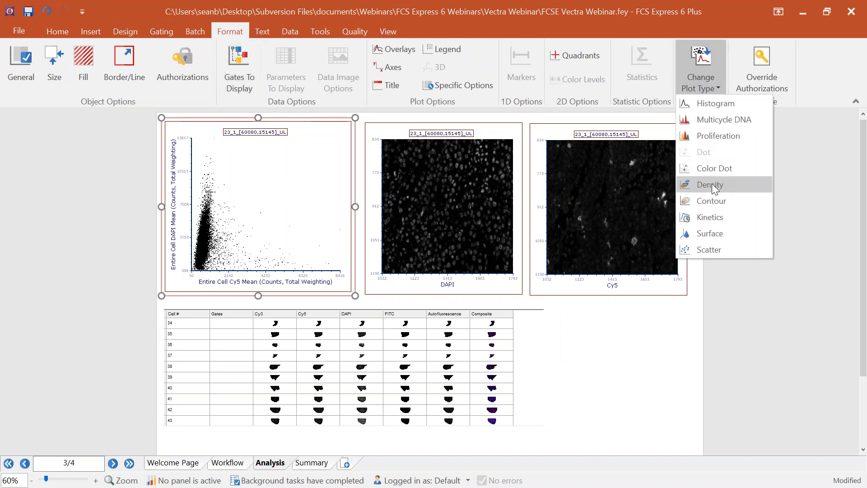
{"action": "left_click", "coordinate": [712, 183]}
{"action": "left_click", "coordinate": [693, 60]}
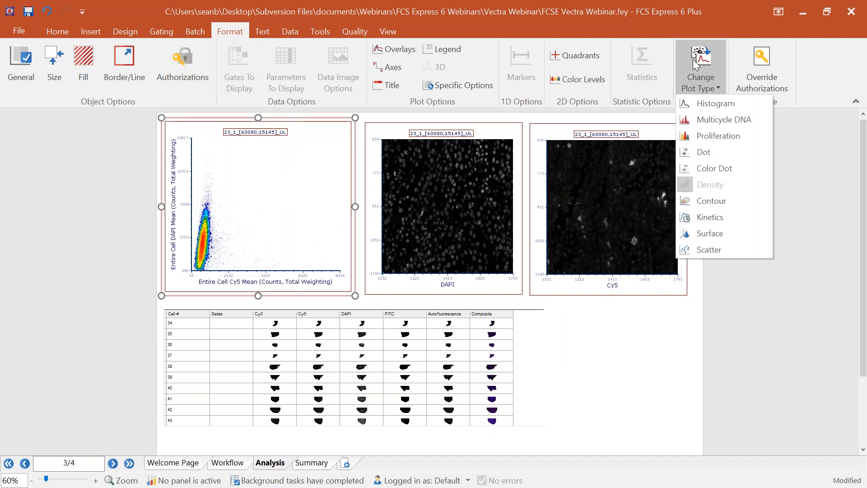
{"action": "left_click", "coordinate": [699, 201]}
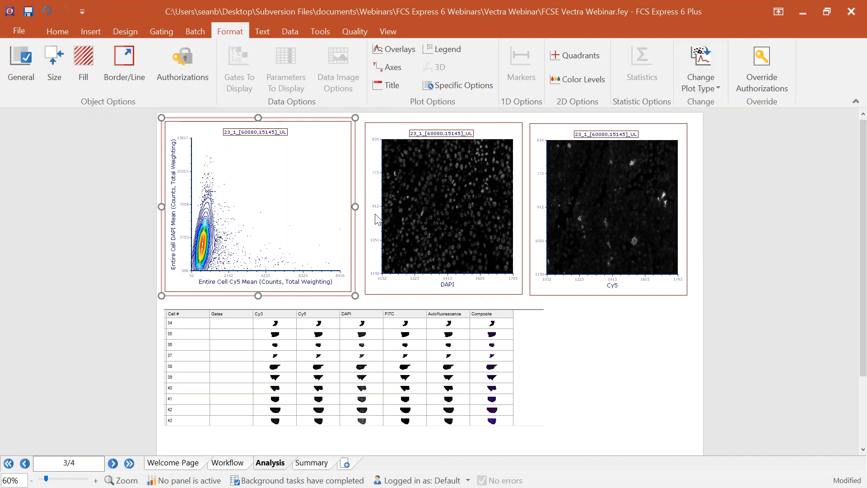
- Change the Cy5 versus DAPI plot's type to Color Dot
{"action": "left_click", "coordinate": [699, 72]}
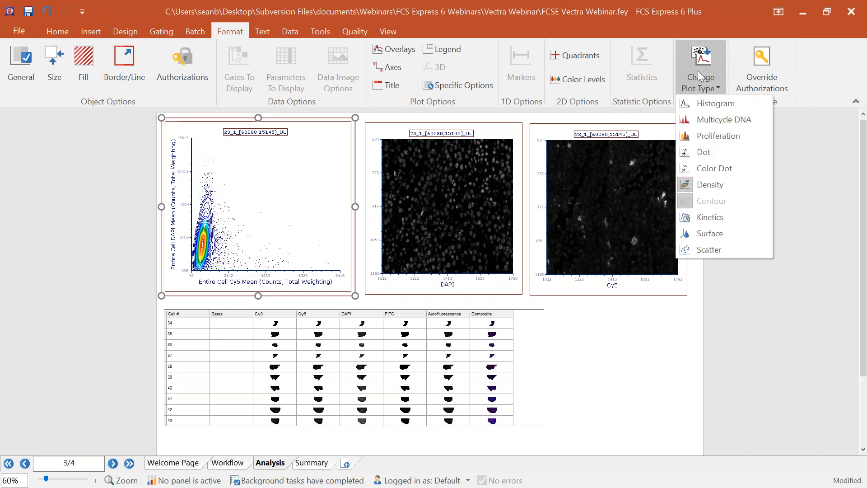
{"action": "left_click", "coordinate": [726, 169]}
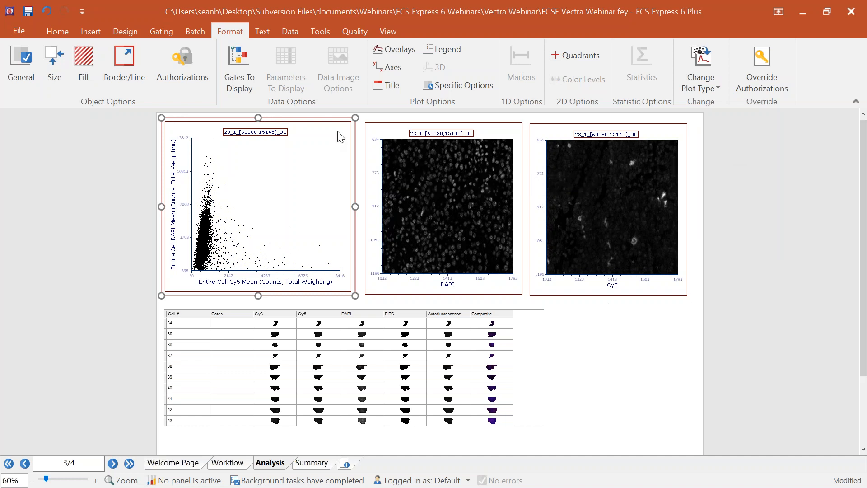
- Draw a rectangular gate around the scattered higher-Cy5 cells in the color dot plot and name it Interesting Cells
{"action": "left_click", "coordinate": [154, 33]}
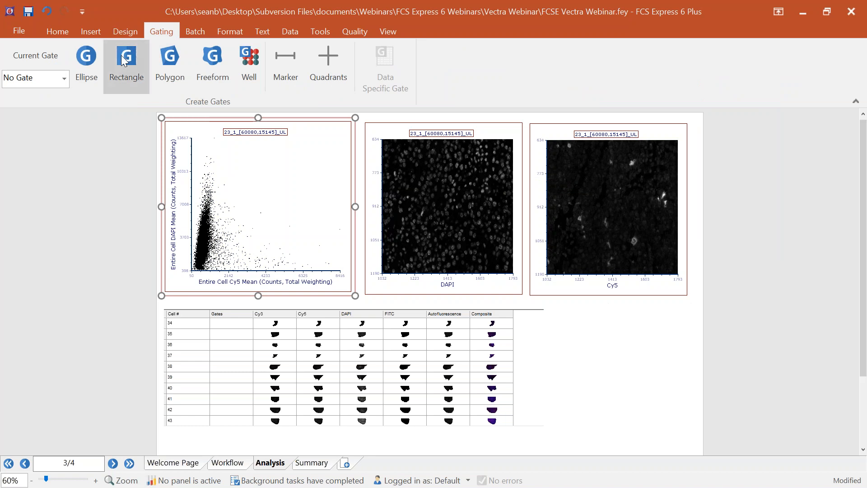
{"action": "left_click", "coordinate": [133, 60]}
{"action": "left_click_drag", "start_coordinate": [212, 196], "coordinate": [330, 263]}
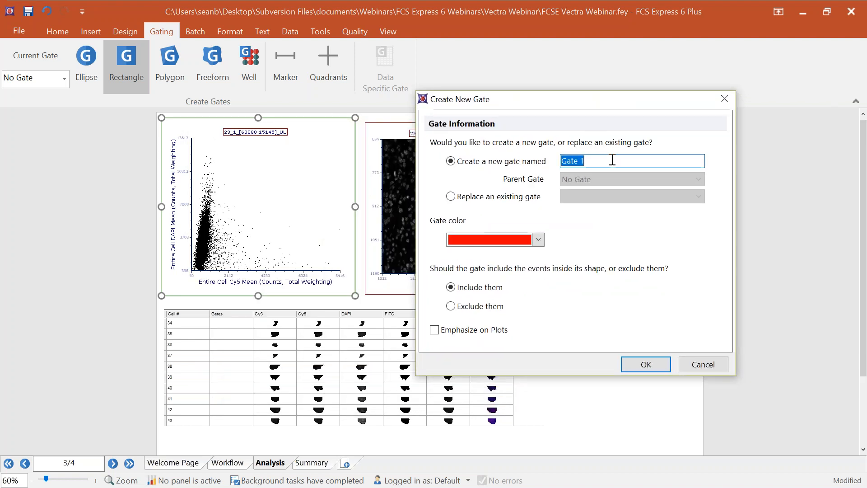
{"action": "type", "text": "Interesting Cells"}
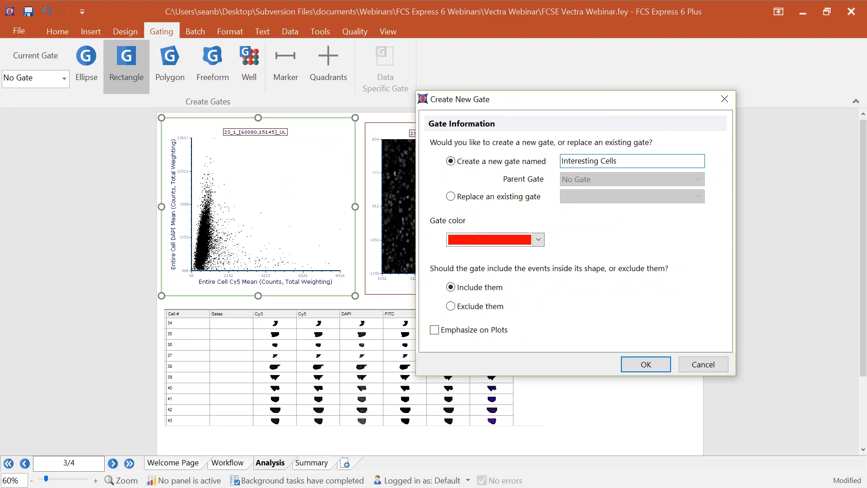
{"action": "left_click", "coordinate": [638, 365]}
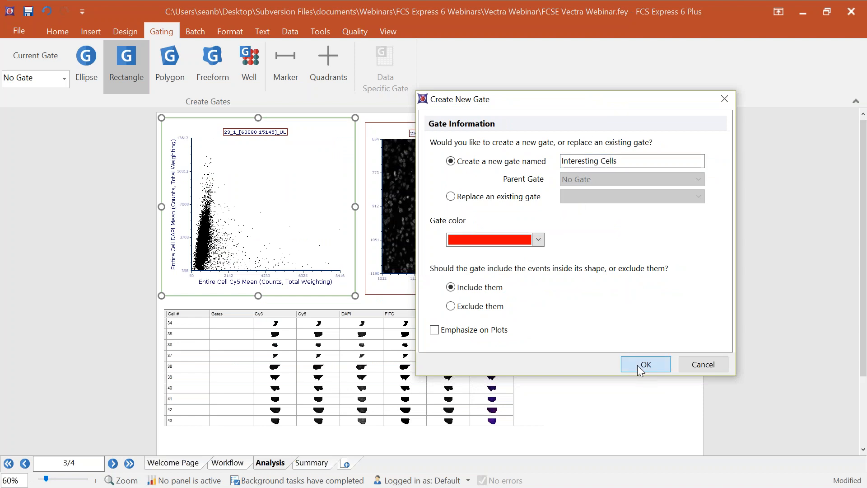
- Move the Interesting Cells gate over the dense main population, then back over the scattered higher-Cy5 cells
{"action": "mouse_move", "coordinate": [270, 234]}
{"action": "left_mouse_down"}
{"action": "mouse_move", "coordinate": [278, 248]}
{"action": "mouse_move", "coordinate": [267, 230]}
{"action": "left_mouse_up"}
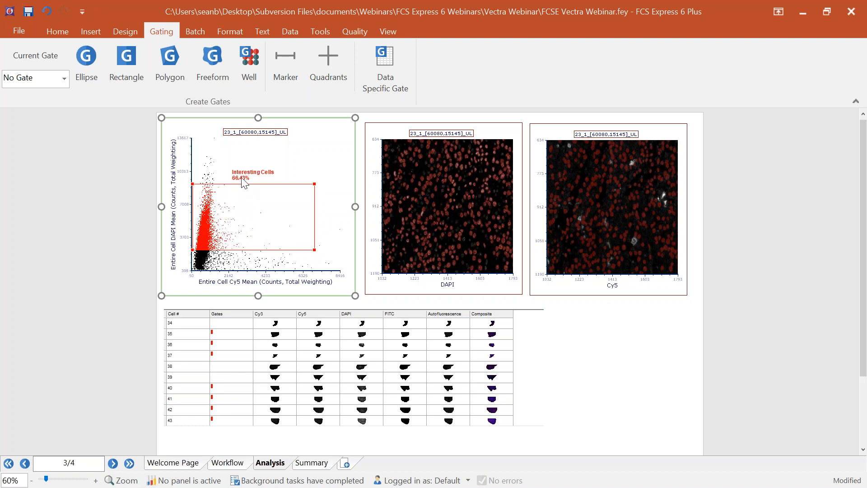
{"action": "left_click_drag", "start_coordinate": [246, 228], "coordinate": [275, 234]}
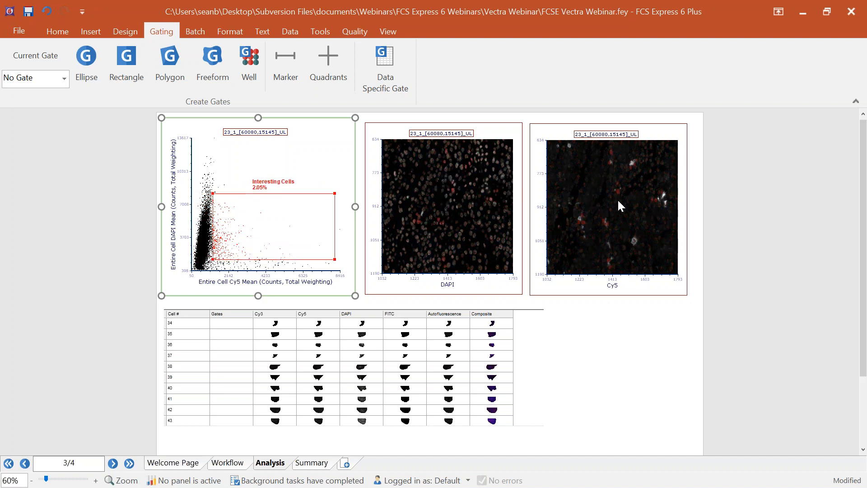
{"action": "mouse_move", "coordinate": [308, 230]}
{"action": "left_mouse_down"}
{"action": "mouse_move", "coordinate": [300, 240]}
{"action": "mouse_move", "coordinate": [321, 238]}
{"action": "mouse_move", "coordinate": [308, 219]}
{"action": "mouse_move", "coordinate": [291, 235]}
{"action": "mouse_move", "coordinate": [310, 234]}
{"action": "left_mouse_up"}
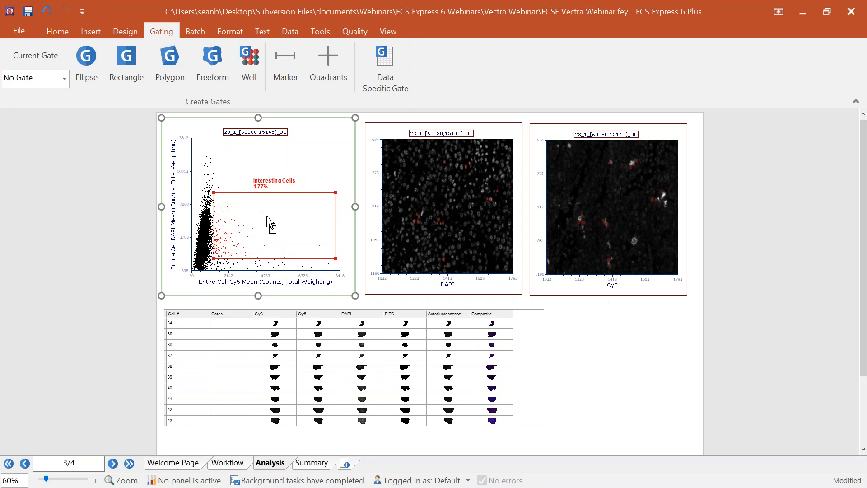
- Shift the Interesting Cells gate over the high-DAPI part of the main population to compare the markers in the grid's Gates column
{"action": "left_click", "coordinate": [248, 335]}
{"action": "left_click_drag", "start_coordinate": [270, 226], "coordinate": [242, 205]}
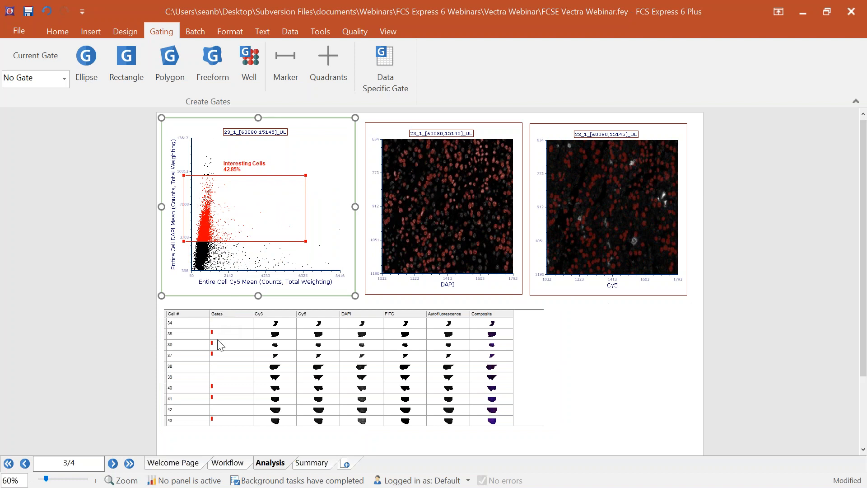
{"action": "left_click", "coordinate": [279, 339]}
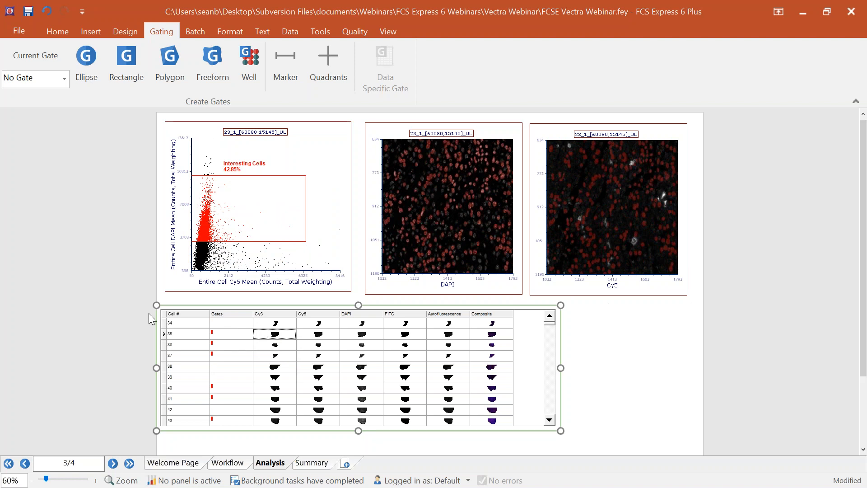
{"action": "mouse_move", "coordinate": [266, 209]}
{"action": "left_mouse_down"}
{"action": "mouse_move", "coordinate": [277, 222]}
{"action": "mouse_move", "coordinate": [266, 221]}
{"action": "mouse_move", "coordinate": [264, 196]}
{"action": "left_mouse_up"}
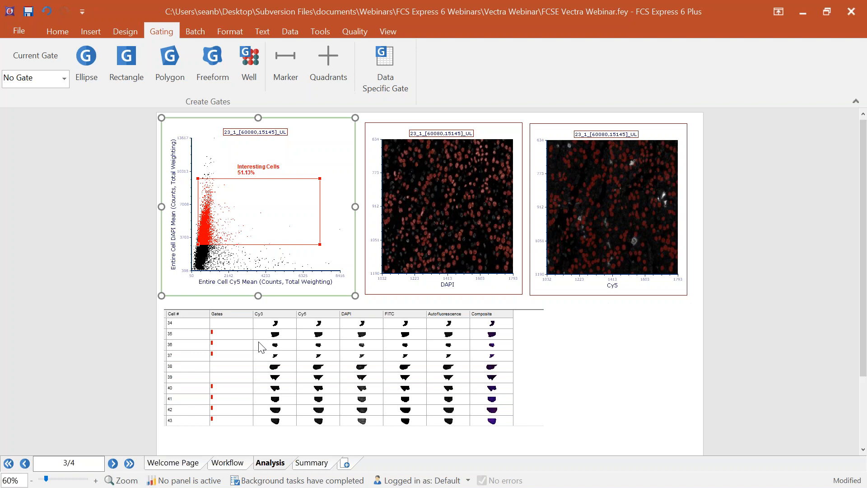
- Shrink the Interesting Cells gate to the few highest-Cy5 cells and apply it to the data grid
{"action": "left_click_drag", "start_coordinate": [242, 214], "coordinate": [261, 232]}
{"action": "left_click_drag", "start_coordinate": [220, 203], "coordinate": [317, 237]}
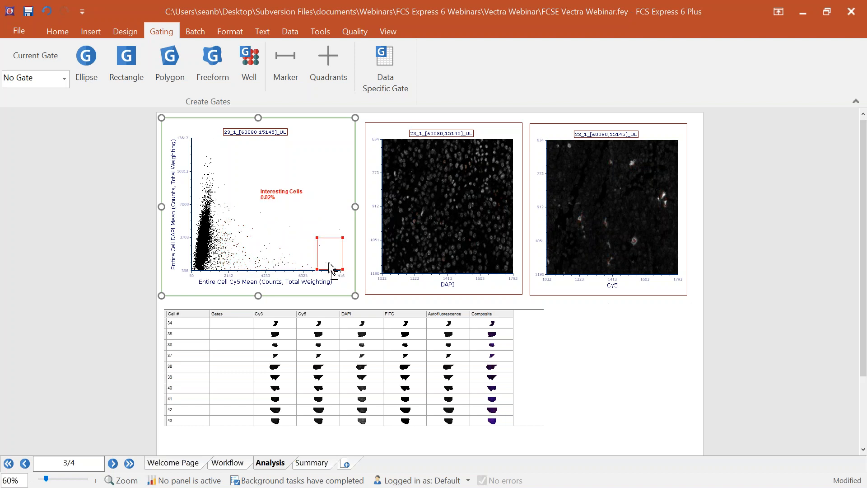
{"action": "left_click_drag", "start_coordinate": [336, 261], "coordinate": [238, 340]}
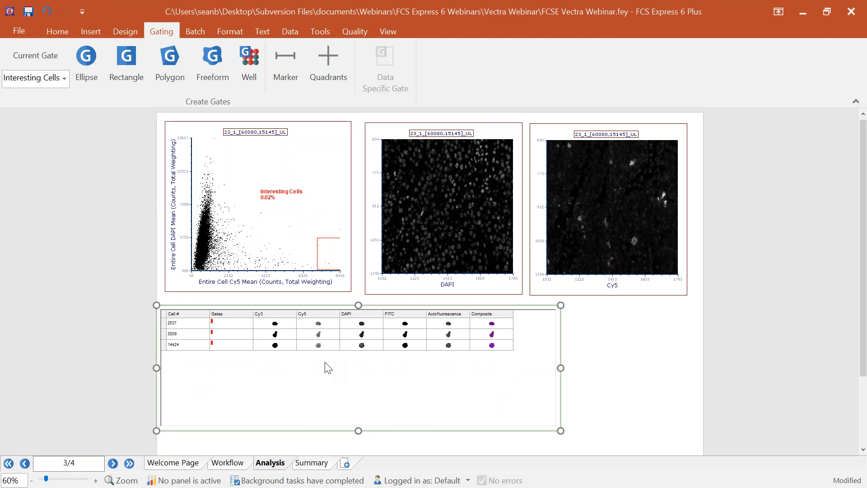
- Increase the data grid's row height, and undo and reapply the Interesting Cells gate on the grid
{"action": "left_click_drag", "start_coordinate": [165, 340], "coordinate": [159, 368]}
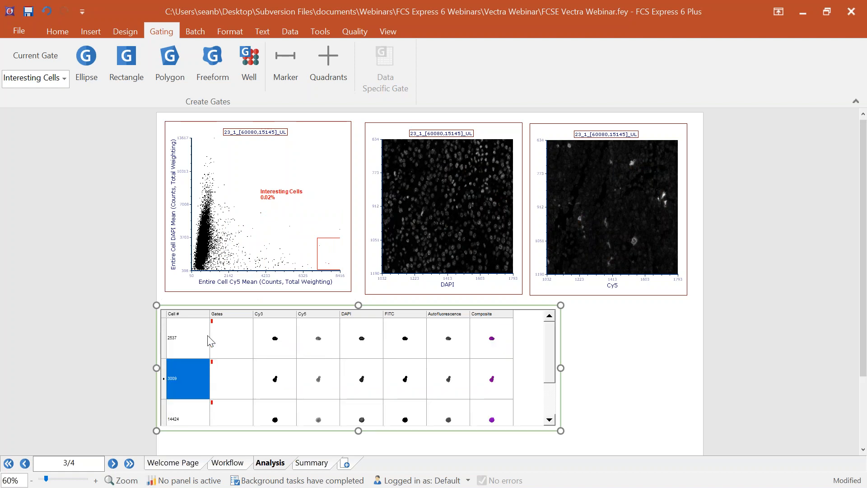
{"action": "left_click", "coordinate": [47, 11]}
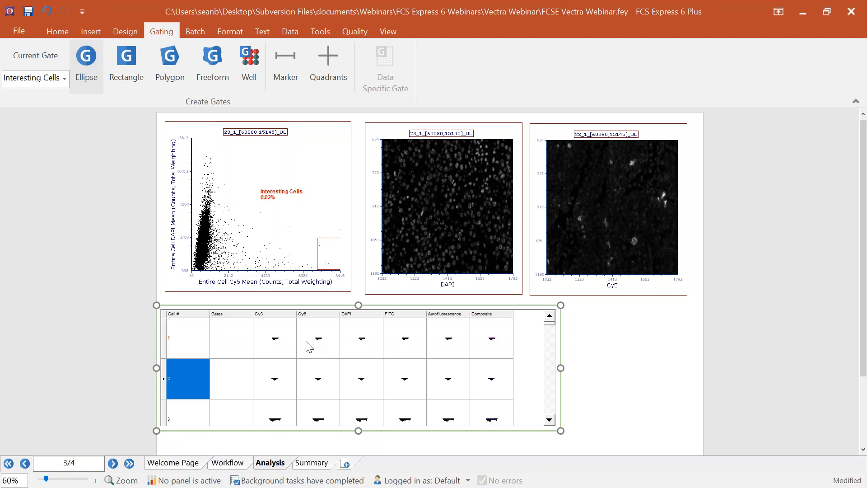
{"action": "left_click_drag", "start_coordinate": [325, 251], "coordinate": [320, 364]}
- Enlarge the Interesting Cells gate to cover all scattered higher-Cy5 cells up to the plot's edge, and apply it to the Cy5 picture plot
{"action": "left_click_drag", "start_coordinate": [328, 262], "coordinate": [214, 197]}
{"action": "left_click", "coordinate": [279, 238]}
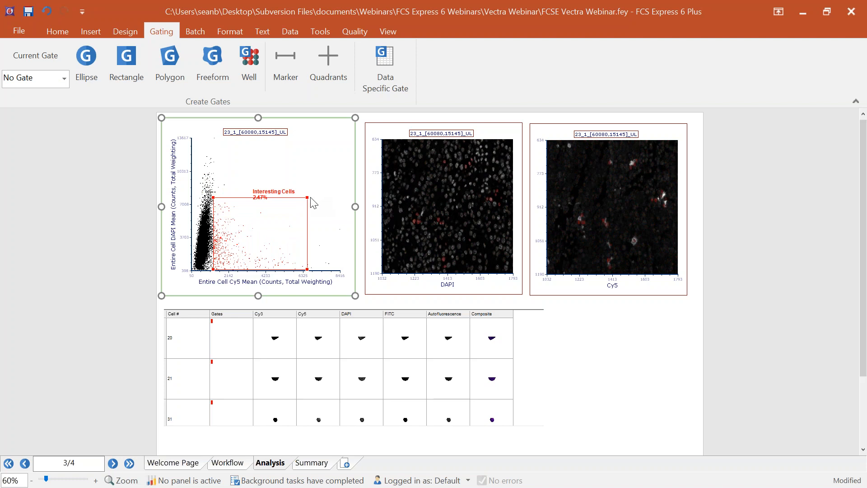
{"action": "left_click_drag", "start_coordinate": [308, 198], "coordinate": [340, 195]}
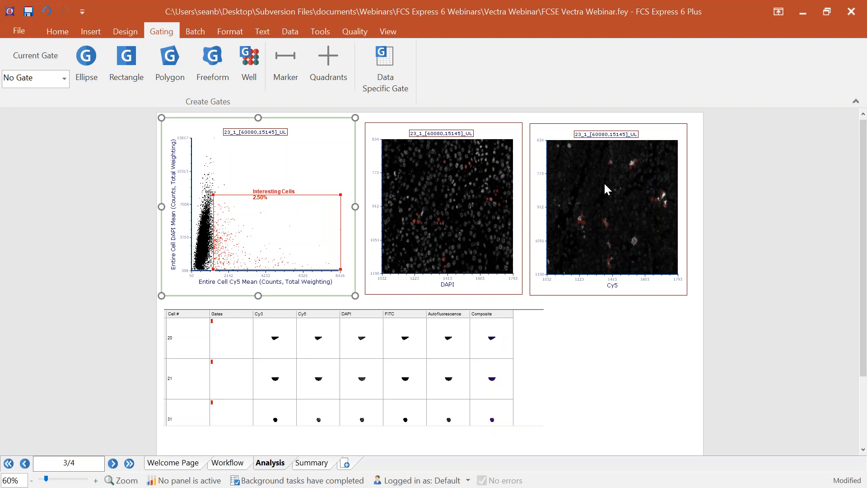
{"action": "left_click_drag", "start_coordinate": [263, 234], "coordinate": [599, 177]}
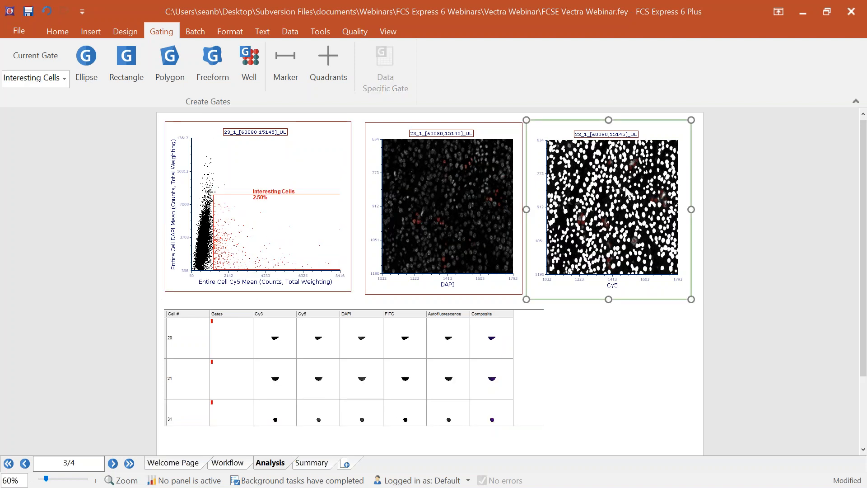
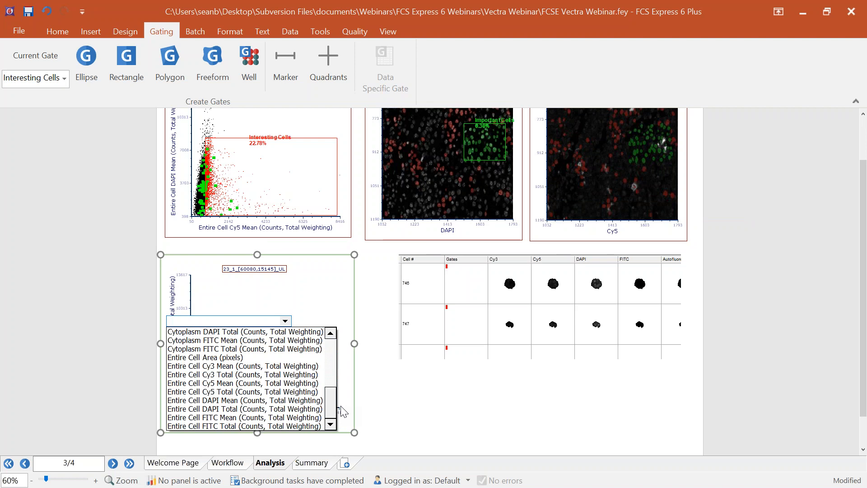
- Set the Y-axis parameter of the plot below the Cy5 versus DAPI plot to Entire Cell Cy3 Mean (Counts, Total Weighting)
{"action": "left_click", "coordinate": [220, 366]}
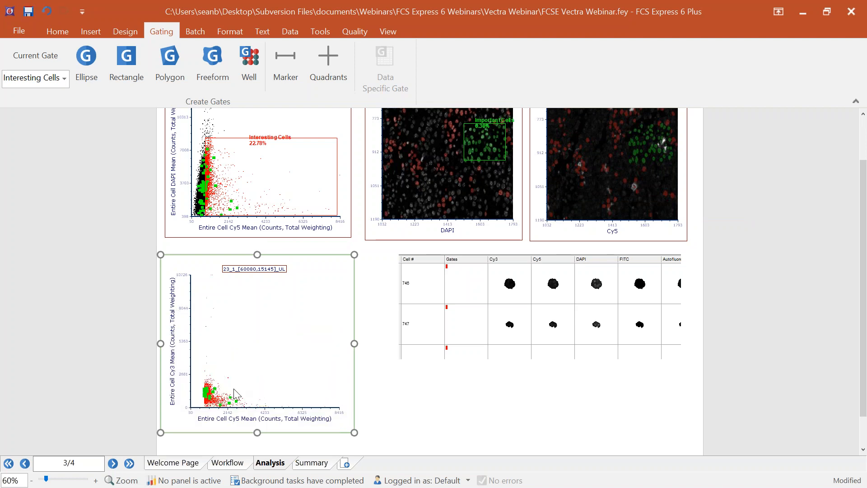
- Set the X-axis parameter of the plot below the Cy5 versus DAPI plot to Entire Cell FITC Mean (Counts, Total Weighting)
{"action": "left_click", "coordinate": [253, 422]}
{"action": "left_click_drag", "start_coordinate": [413, 343], "coordinate": [411, 386]}
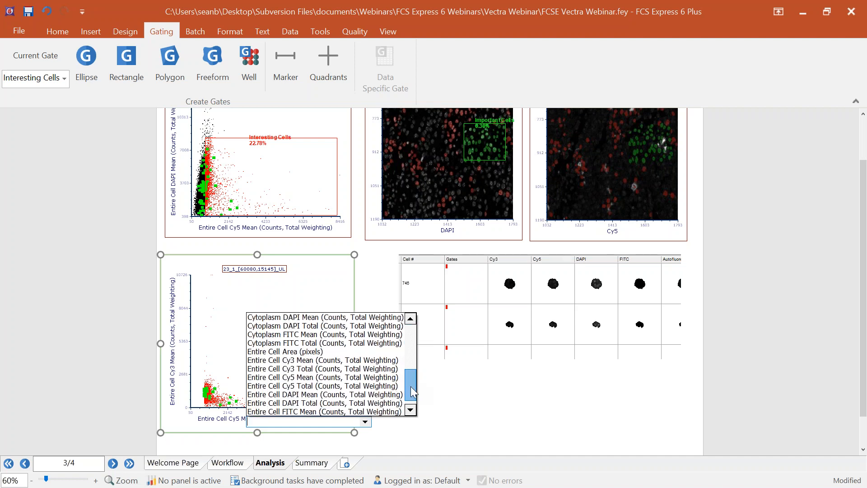
{"action": "left_click", "coordinate": [305, 400]}
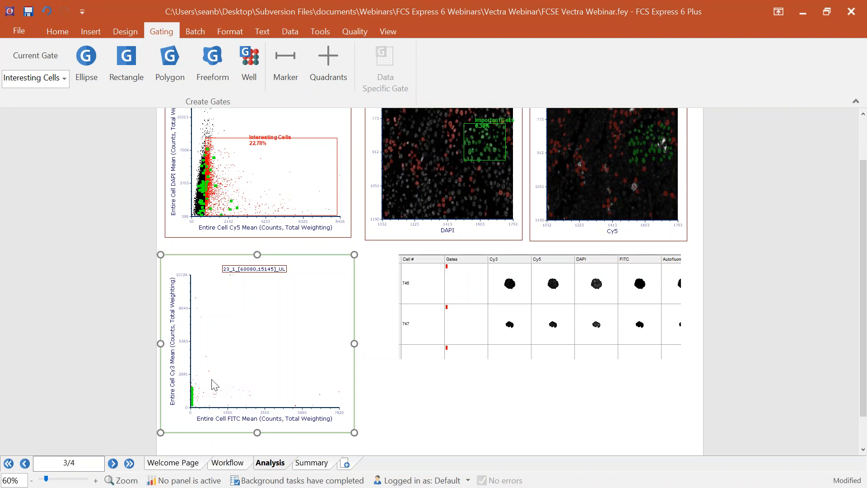
- Move the Interesting Cells gate toward lower Cy5 values so it covers the main cell population
{"action": "left_click_drag", "start_coordinate": [262, 185], "coordinate": [241, 182]}
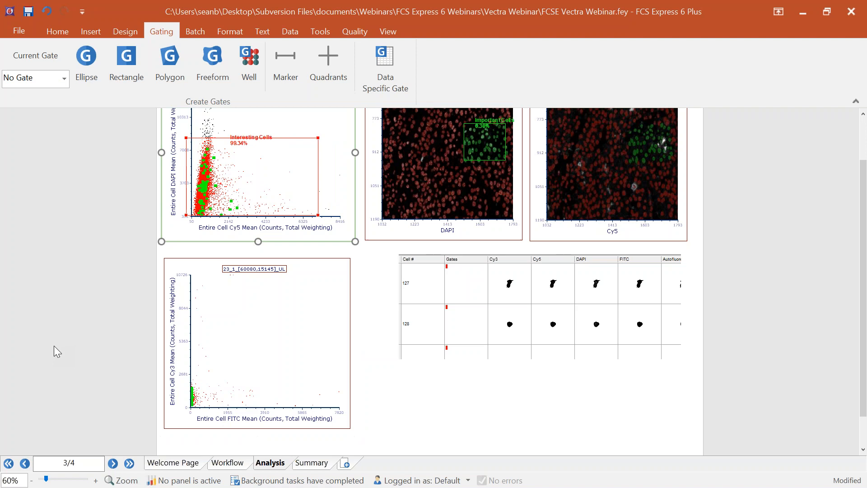
{"action": "scroll", "coordinate": [57, 330], "scroll_direction": "up", "scroll_amount": 1}
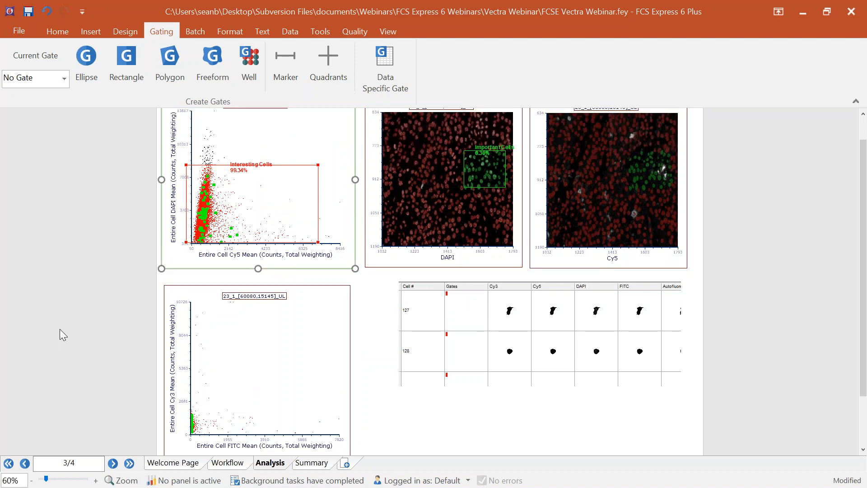
{"action": "scroll", "coordinate": [80, 278], "scroll_direction": "up", "scroll_amount": 2}
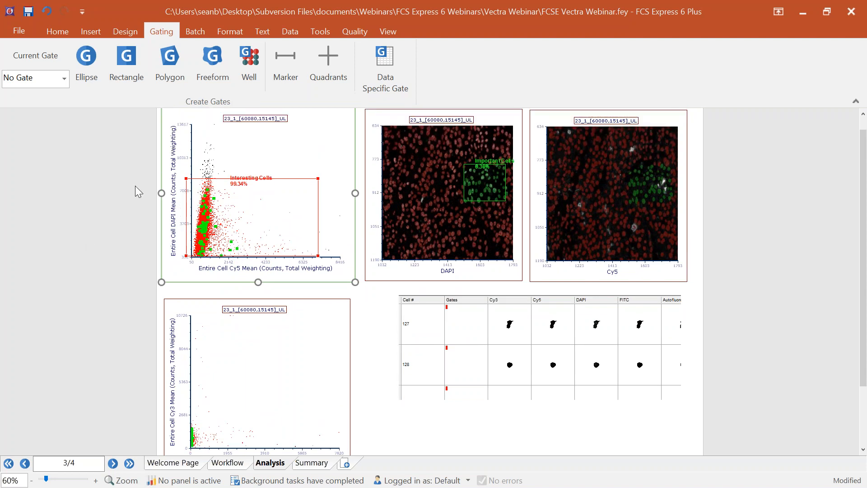
{"action": "scroll", "coordinate": [135, 186], "scroll_direction": "down", "scroll_amount": 4}
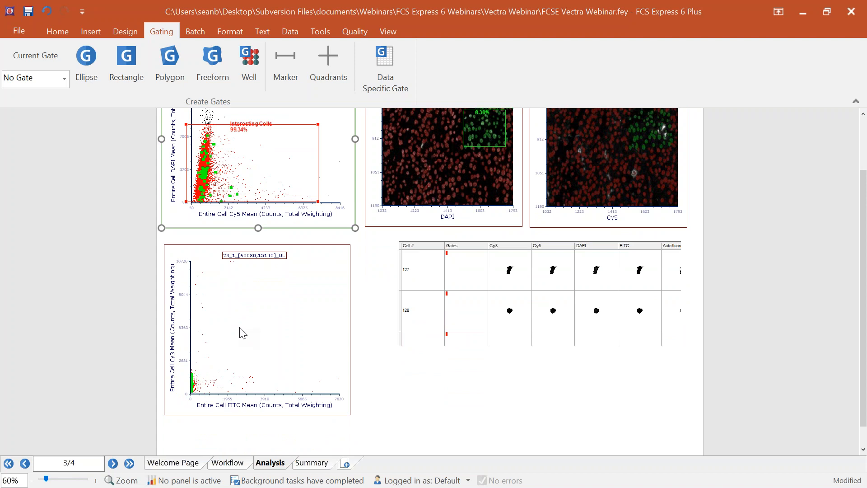
- Set both the Y and X axes of the FITC versus Cy3 plot to Biexponential scale and preview the formatting
{"action": "left_click", "coordinate": [274, 309]}
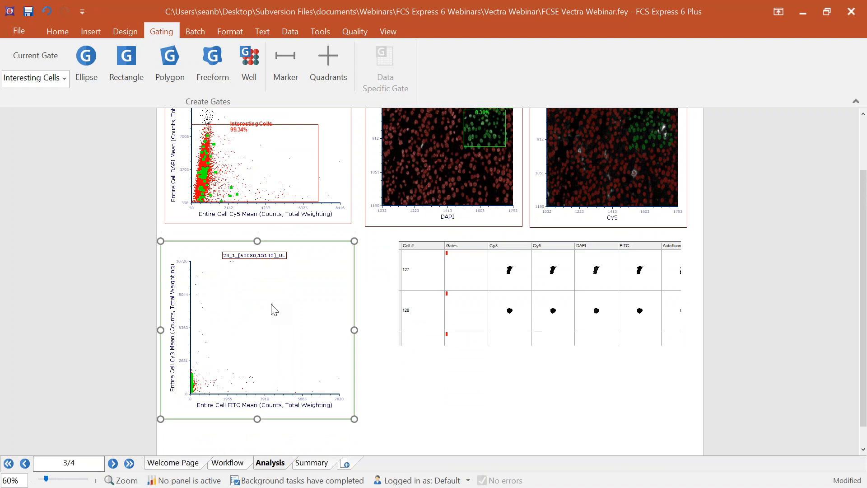
{"action": "right_click", "coordinate": [271, 305]}
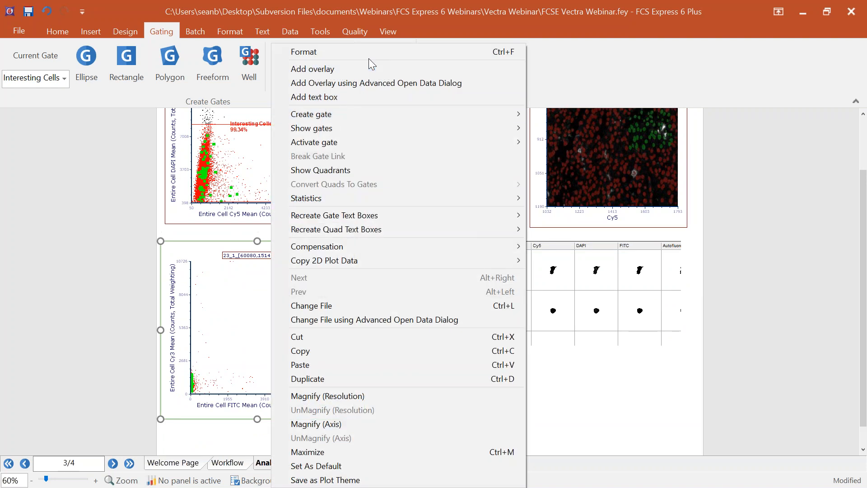
{"action": "key", "text": "Escape"}
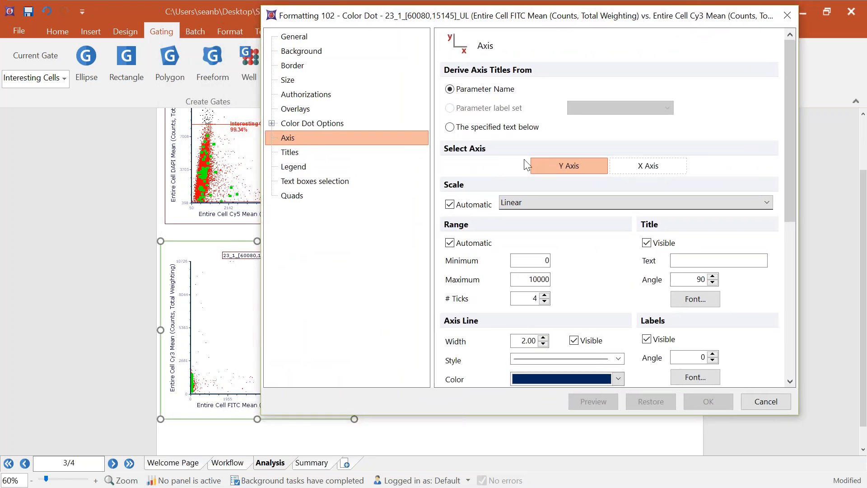
{"action": "left_click", "coordinate": [534, 201]}
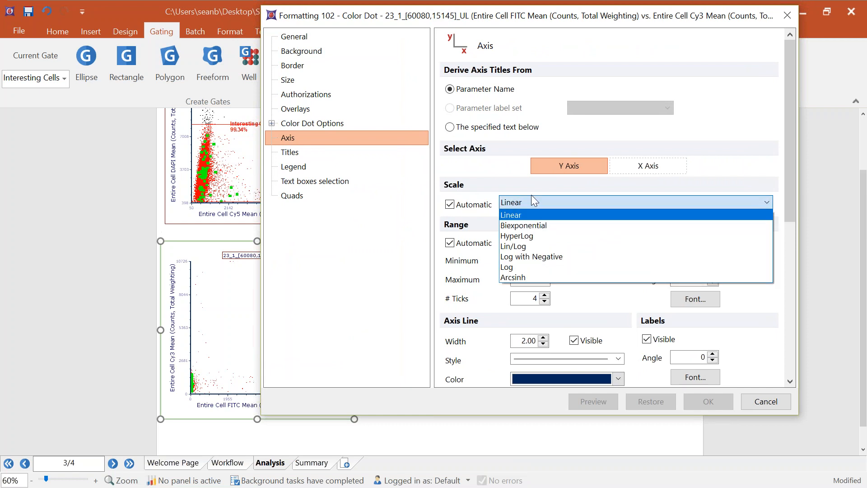
{"action": "left_click", "coordinate": [543, 225]}
{"action": "left_click", "coordinate": [648, 166]}
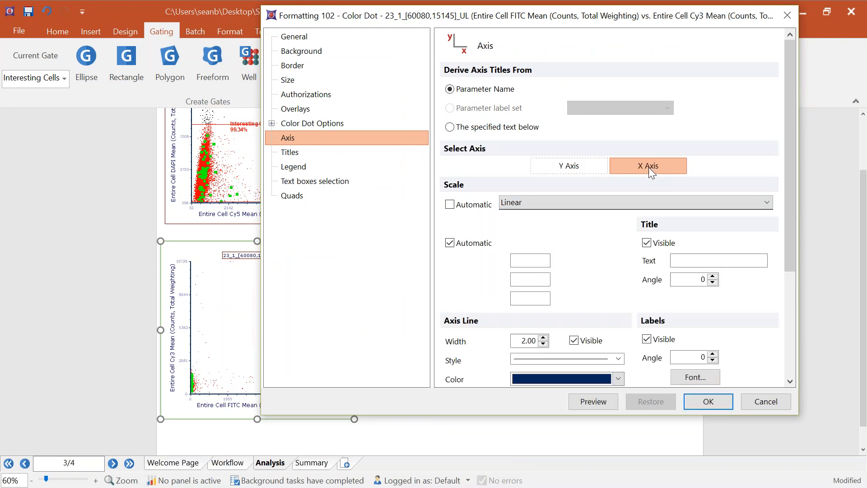
{"action": "left_click", "coordinate": [588, 201]}
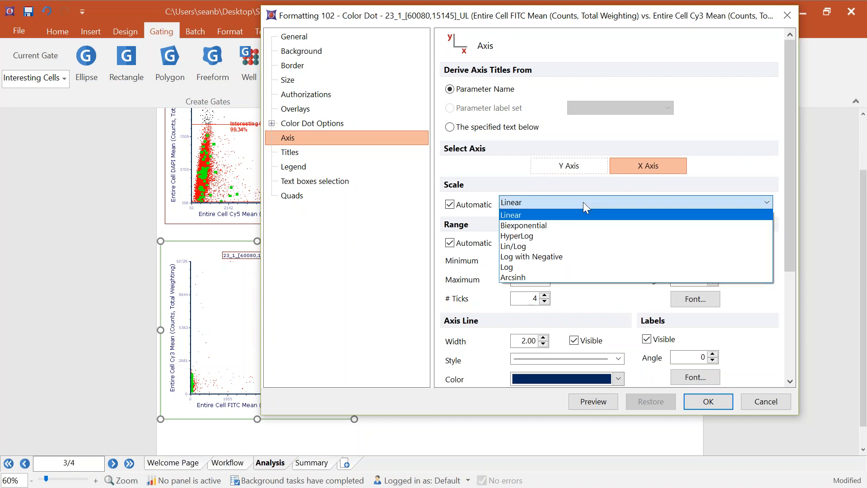
{"action": "left_click", "coordinate": [542, 228]}
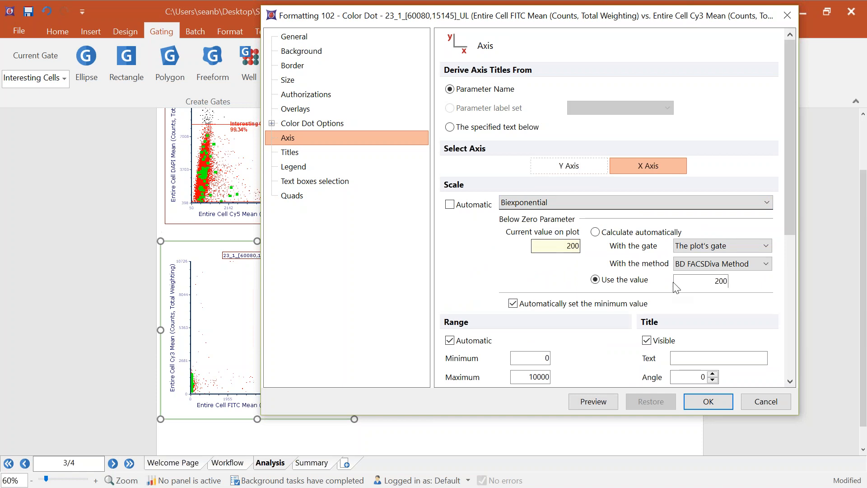
{"action": "double_click", "coordinate": [722, 281]}
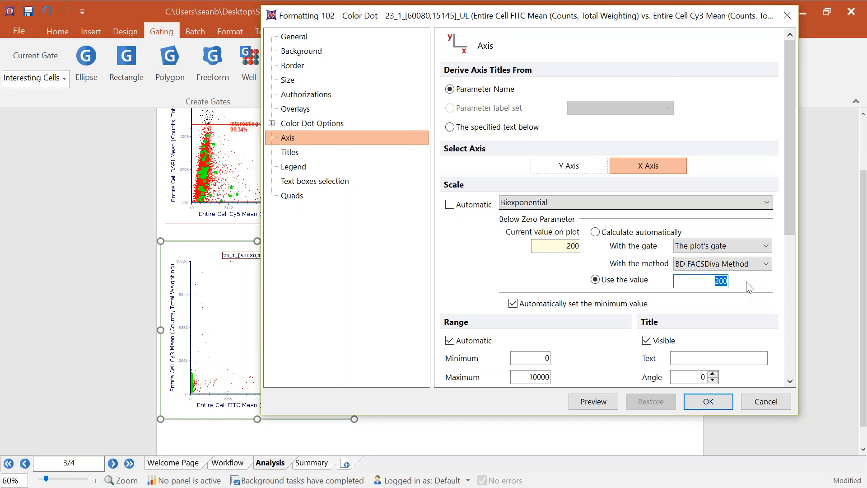
{"action": "left_click", "coordinate": [593, 401]}
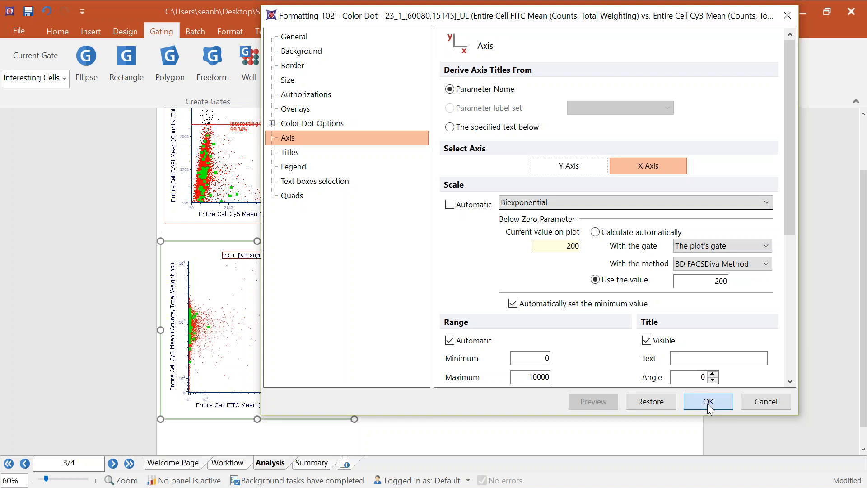
- Set the FITC X-axis range minimum to -100 and apply the formatting to the plot
{"action": "left_click_drag", "start_coordinate": [478, 17], "coordinate": [584, 17]}
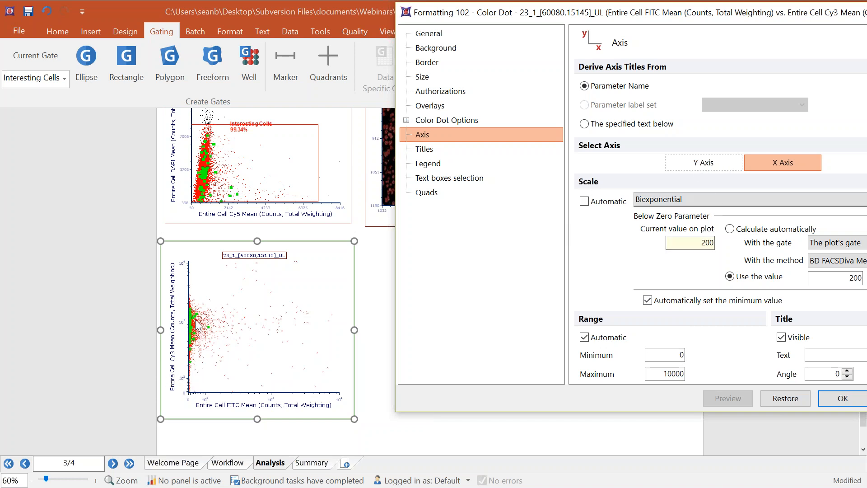
{"action": "left_click", "coordinate": [682, 354]}
{"action": "key", "text": "BackSpace"}
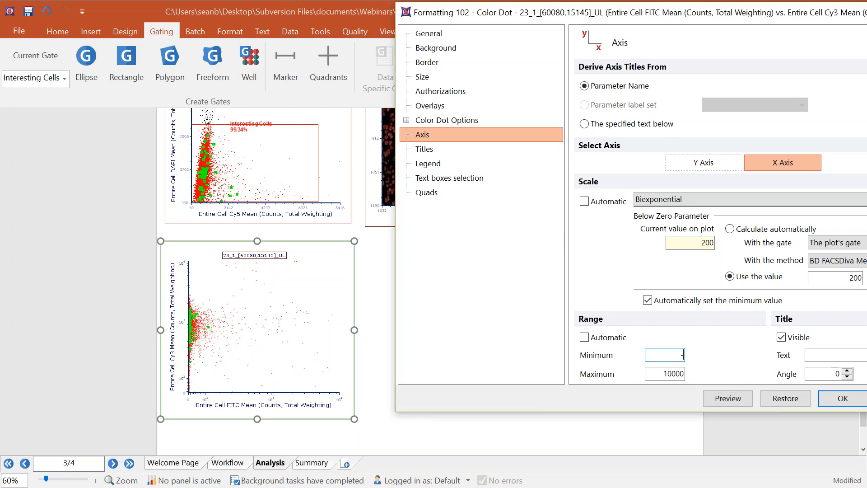
{"action": "type", "text": "-100"}
{"action": "left_click", "coordinate": [728, 400]}
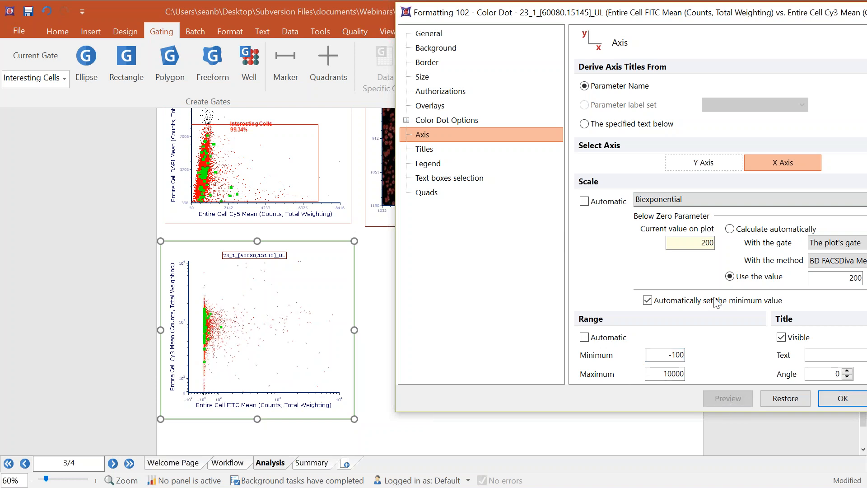
{"action": "left_click_drag", "start_coordinate": [704, 13], "coordinate": [618, 12]}
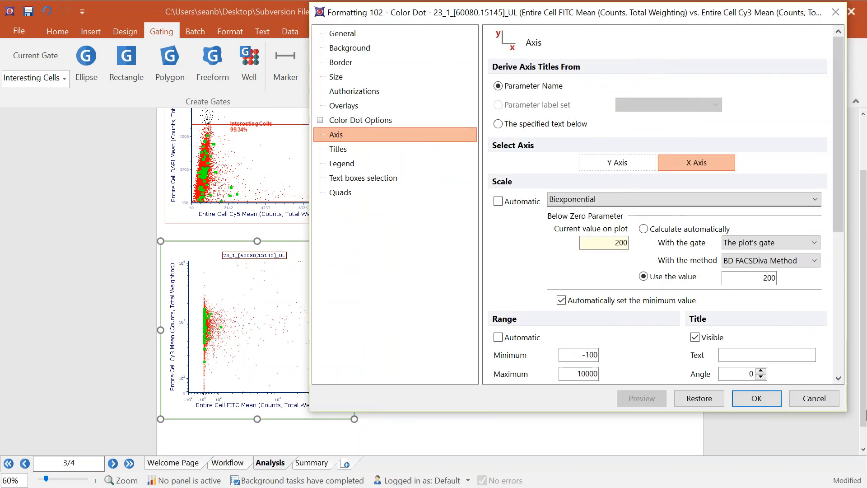
{"action": "left_click", "coordinate": [776, 399]}
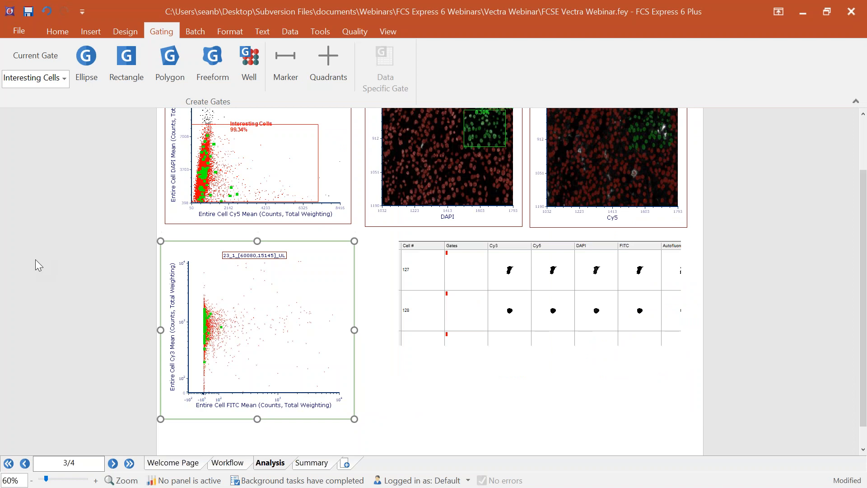
- Create a light blue rectangle gate named FITC Positive around the higher-FITC cells, emphasized on plots, with Interesting Cells as parent
{"action": "left_click", "coordinate": [127, 68]}
{"action": "left_click_drag", "start_coordinate": [223, 296], "coordinate": [328, 343]}
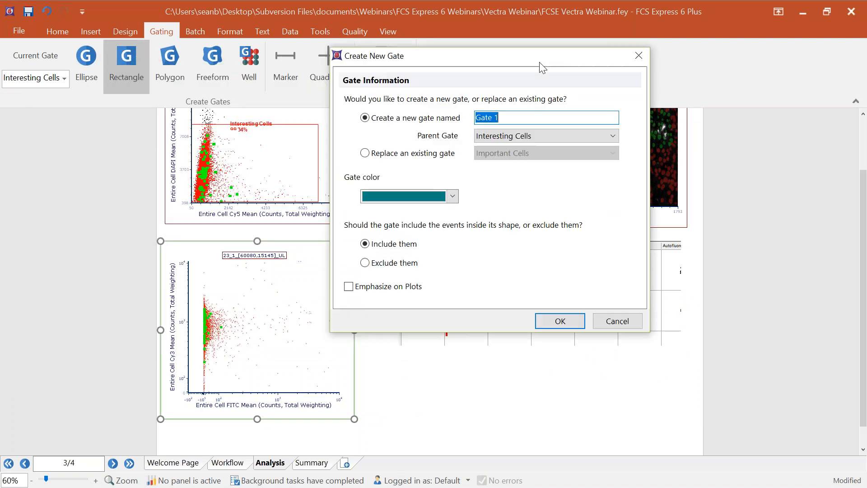
{"action": "type", "text": "FITC Positiv e"}
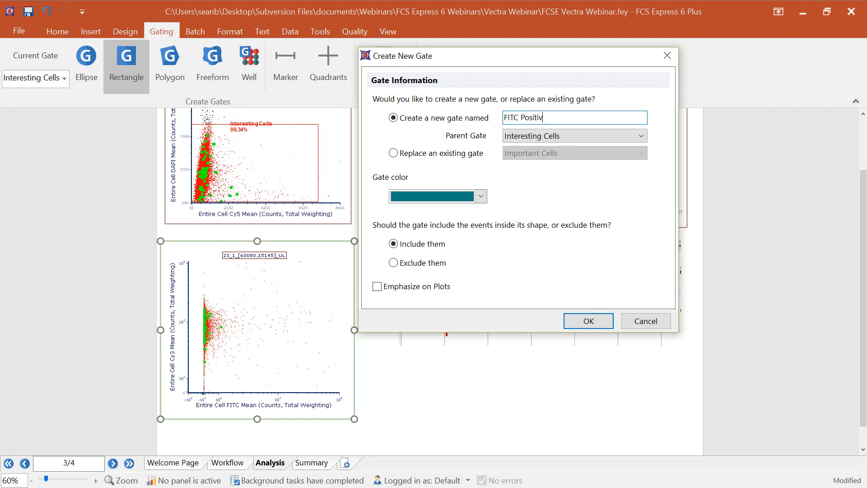
{"action": "left_click", "coordinate": [481, 196]}
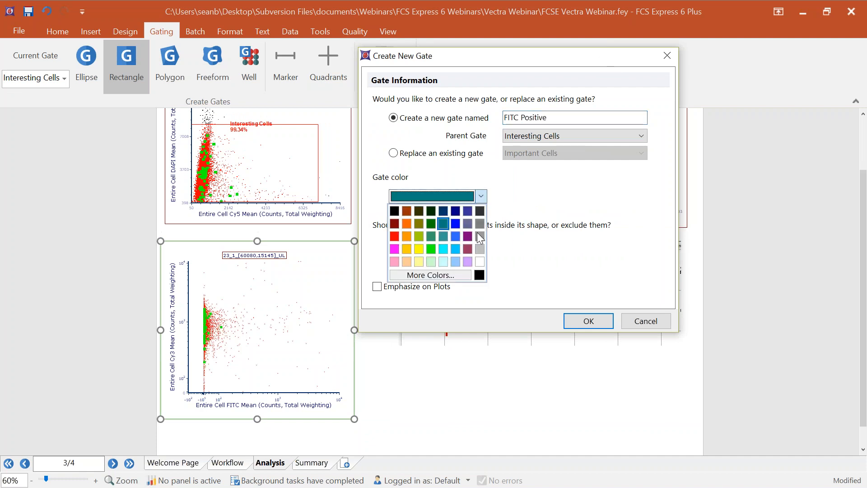
{"action": "left_click", "coordinate": [455, 249]}
{"action": "left_click", "coordinate": [377, 286]}
{"action": "left_click", "coordinate": [565, 322]}
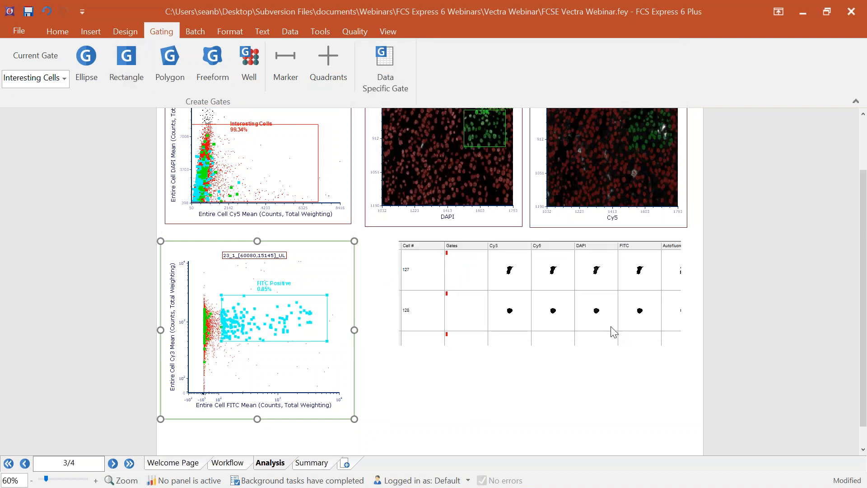
- Move the Interesting Cells gate label just above the gate's upper edge on the Cy5 versus DAPI plot
{"action": "scroll", "coordinate": [832, 344], "scroll_direction": "up", "scroll_amount": 2}
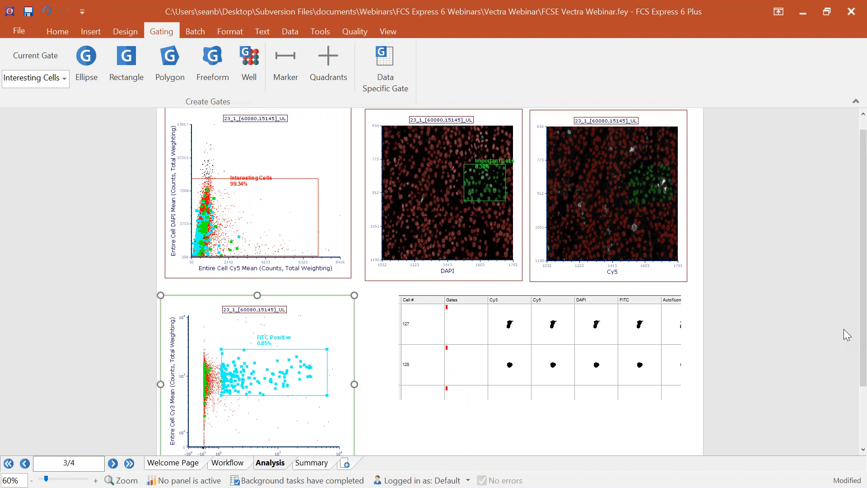
{"action": "scroll", "coordinate": [842, 335], "scroll_direction": "down", "scroll_amount": 1}
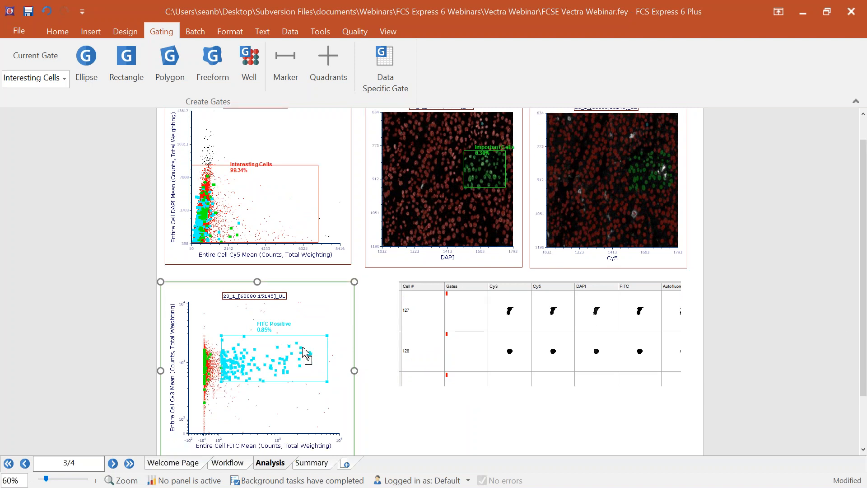
{"action": "left_click", "coordinate": [257, 167]}
{"action": "left_click_drag", "start_coordinate": [259, 153], "coordinate": [260, 143]}
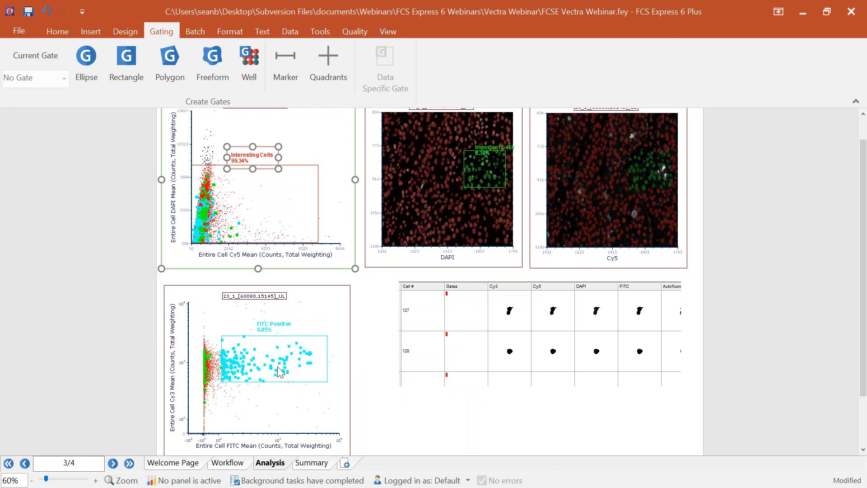
- Insert a gate view in the blank area beside the page and expand Interesting Cells to show its child gate
{"action": "left_click", "coordinate": [91, 31]}
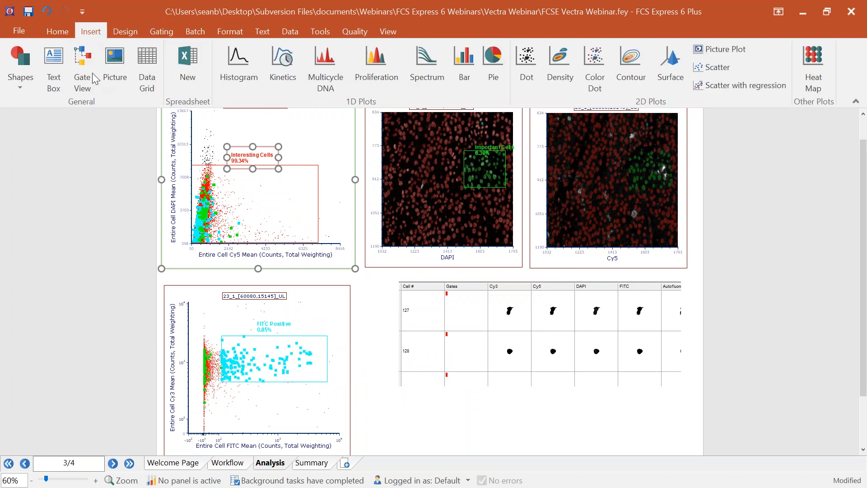
{"action": "left_click", "coordinate": [86, 67]}
{"action": "left_click_drag", "start_coordinate": [49, 209], "coordinate": [134, 306]}
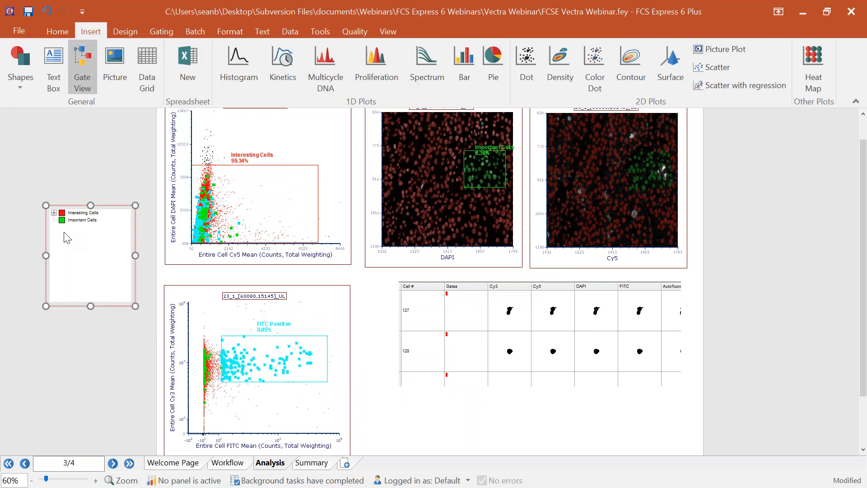
{"action": "left_click", "coordinate": [54, 212]}
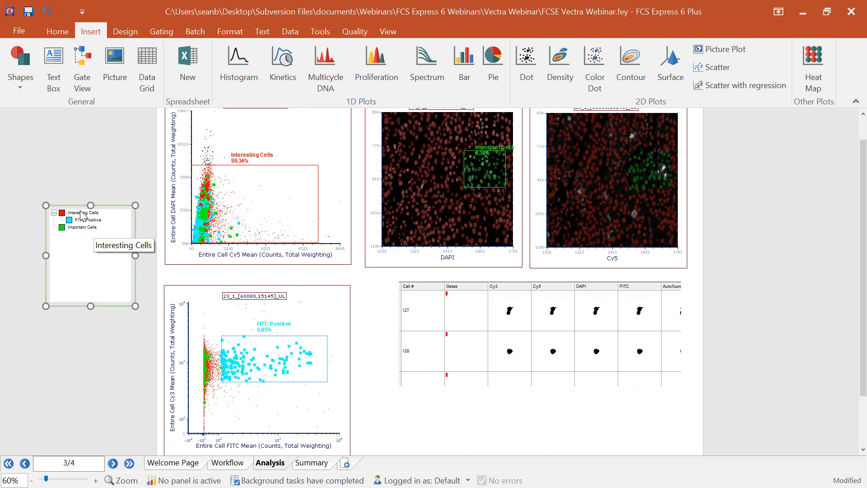
- Apply the FITC Positive gate to the data grid
{"action": "left_click_drag", "start_coordinate": [82, 220], "coordinate": [236, 360]}
{"action": "left_click", "coordinate": [561, 375]}
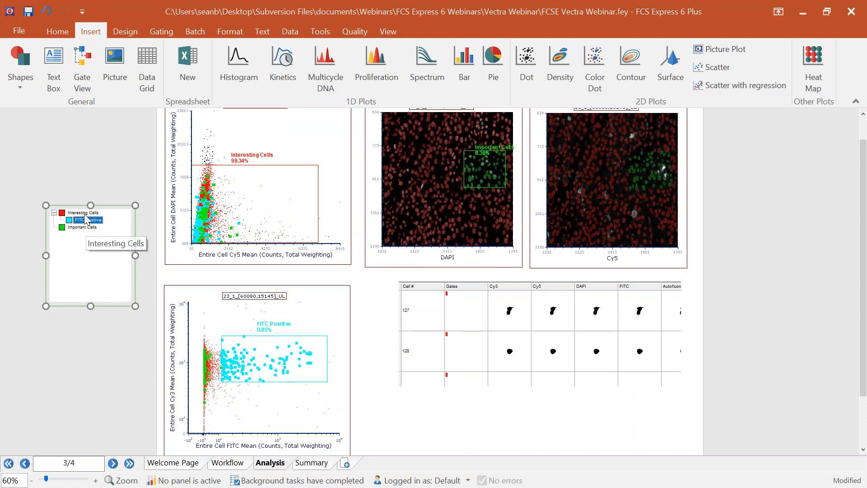
{"action": "mouse_move", "coordinate": [88, 220]}
{"action": "left_mouse_down"}
{"action": "mouse_move", "coordinate": [104, 210]}
{"action": "mouse_move", "coordinate": [88, 213]}
{"action": "mouse_move", "coordinate": [96, 220]}
{"action": "left_mouse_up"}
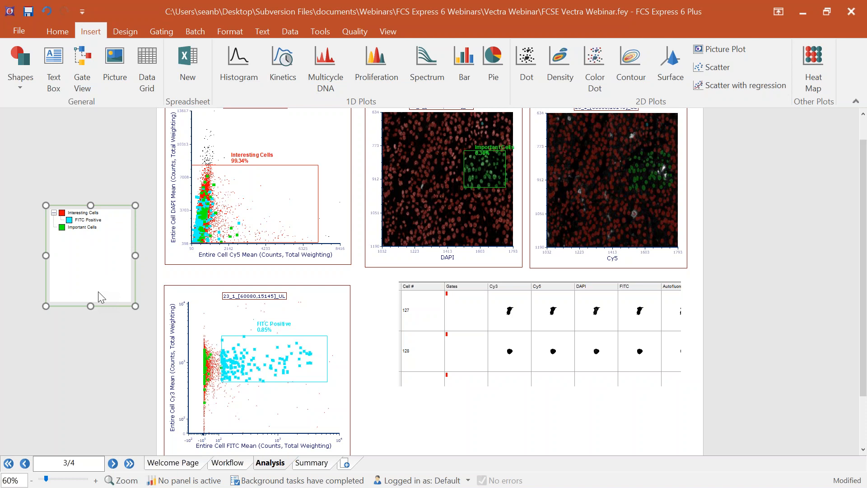
{"action": "left_click", "coordinate": [264, 386]}
{"action": "left_click_drag", "start_coordinate": [265, 384], "coordinate": [474, 313]}
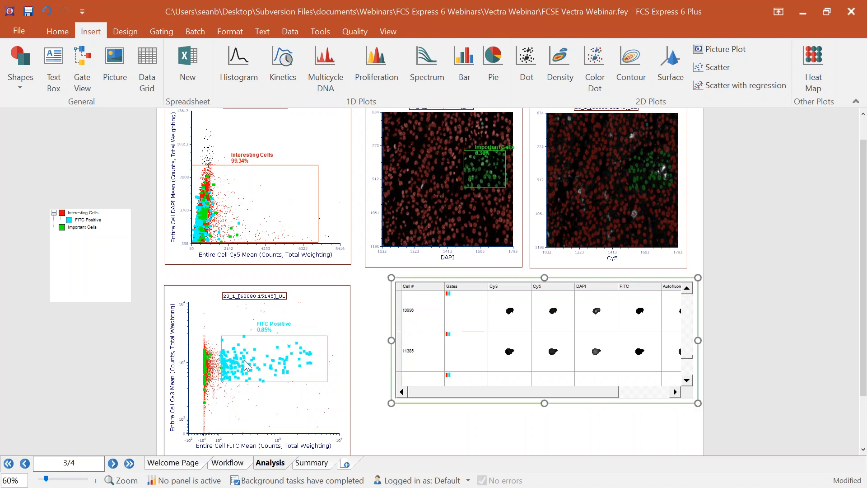
- Shrink the FITC Positive gate to the few highest-FITC cells and browse the matching cells in the data grid
{"action": "left_click", "coordinate": [222, 382]}
{"action": "left_click_drag", "start_coordinate": [222, 382], "coordinate": [300, 373]}
{"action": "left_click", "coordinate": [606, 325]}
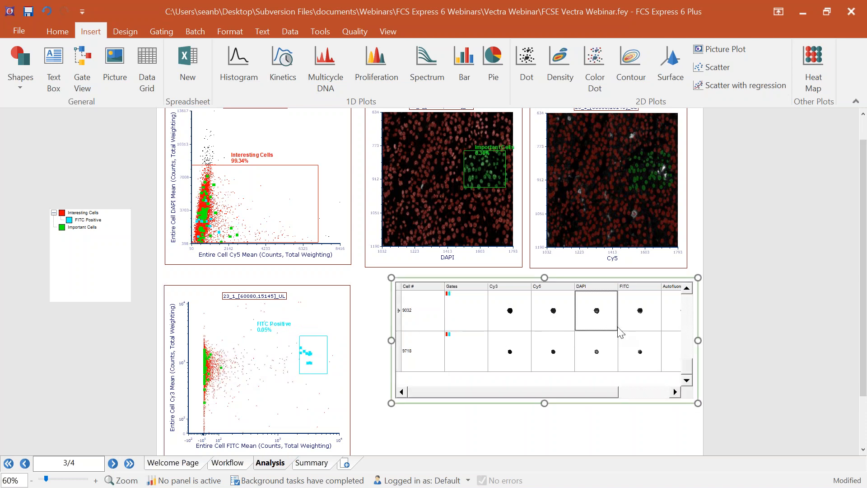
{"action": "left_click_drag", "start_coordinate": [687, 369], "coordinate": [688, 326]}
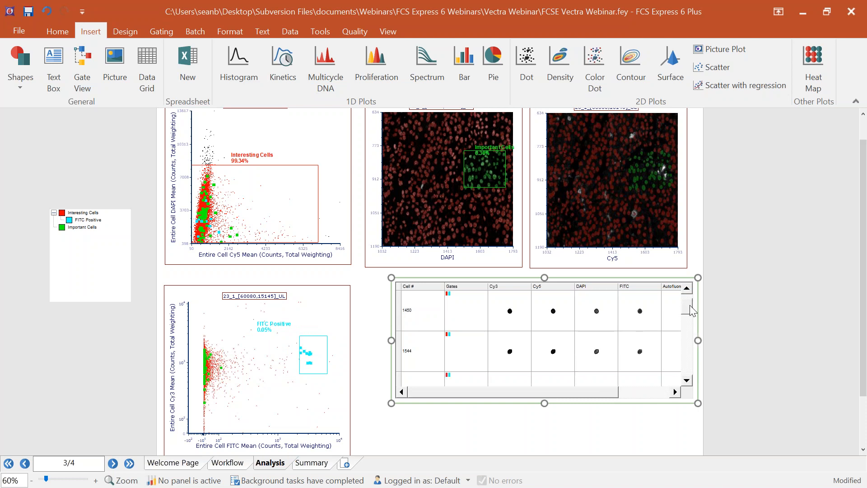
- Set the data grid's cell image option to Fill grid cell
{"action": "right_click", "coordinate": [550, 344]}
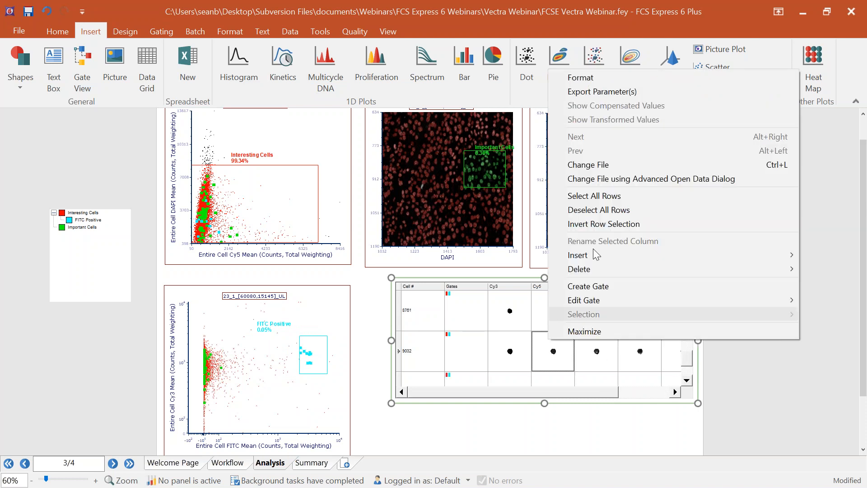
{"action": "left_click", "coordinate": [603, 77]}
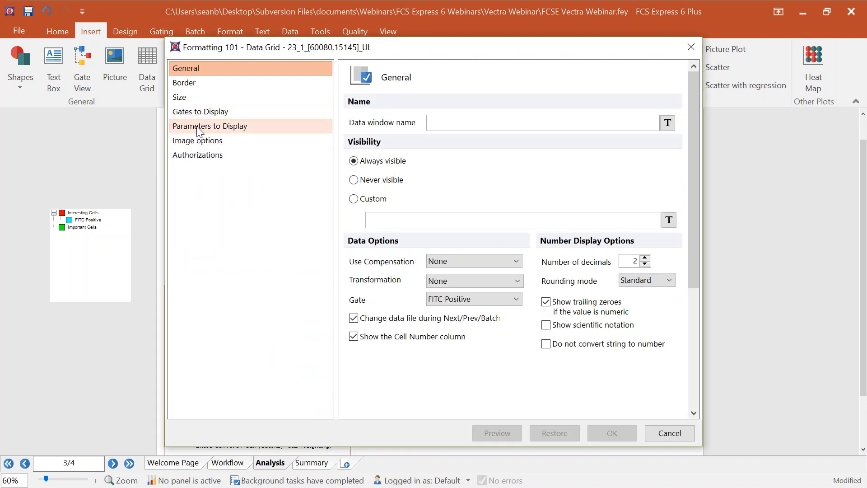
{"action": "left_click", "coordinate": [201, 141]}
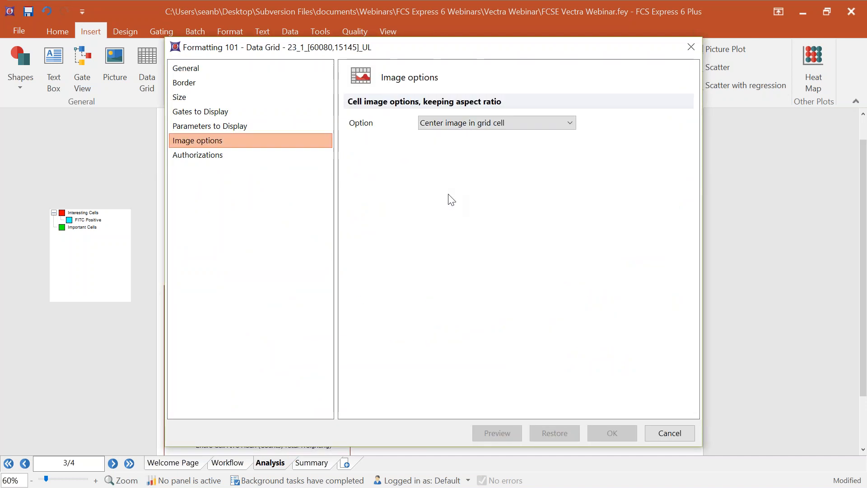
{"action": "left_click", "coordinate": [504, 123]}
{"action": "left_click", "coordinate": [472, 135]}
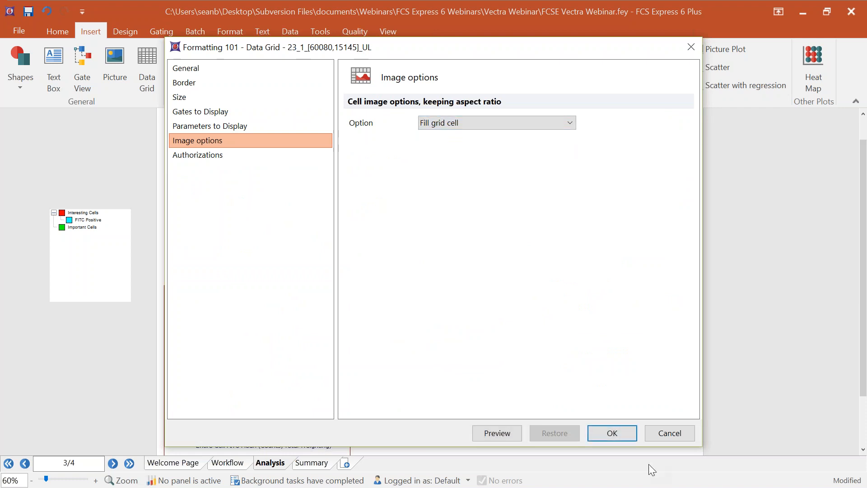
{"action": "left_click", "coordinate": [612, 433]}
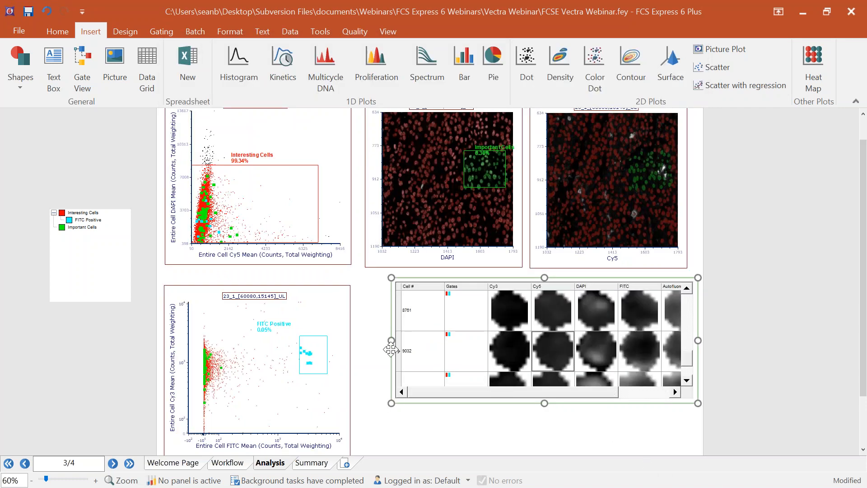
- Reduce the data grid's row height to fit seven cells and bring the Autofluorescence and Composite columns into view
{"action": "left_click_drag", "start_coordinate": [401, 331], "coordinate": [401, 311]}
{"action": "left_click_drag", "start_coordinate": [528, 391], "coordinate": [613, 392]}
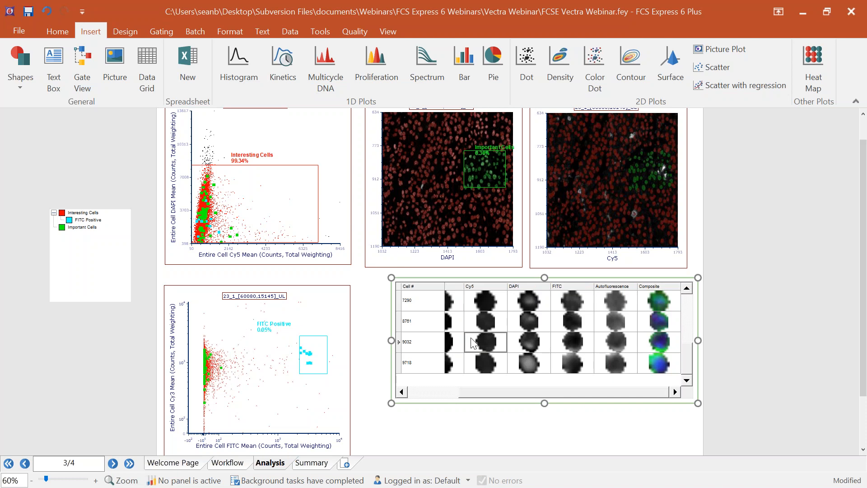
{"action": "left_click_drag", "start_coordinate": [402, 311], "coordinate": [402, 302]}
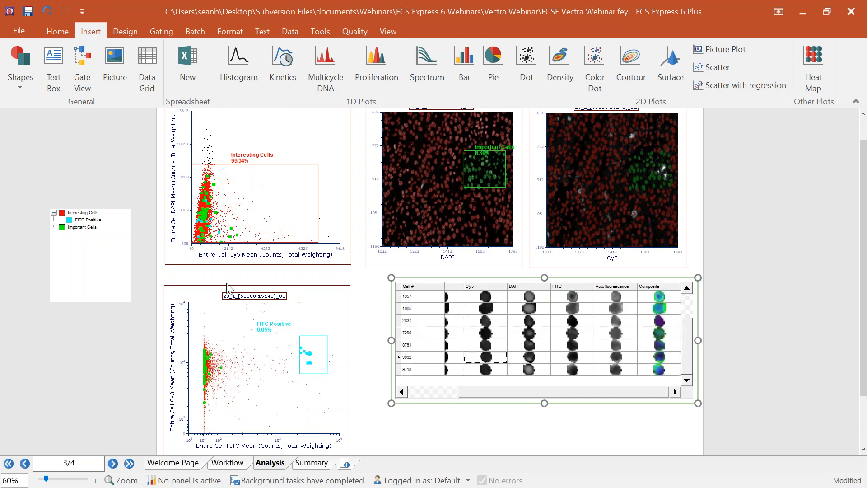
- Move the gate view from the blank area beside the page to just below the data grid
{"action": "left_click_drag", "start_coordinate": [97, 208], "coordinate": [438, 388]}
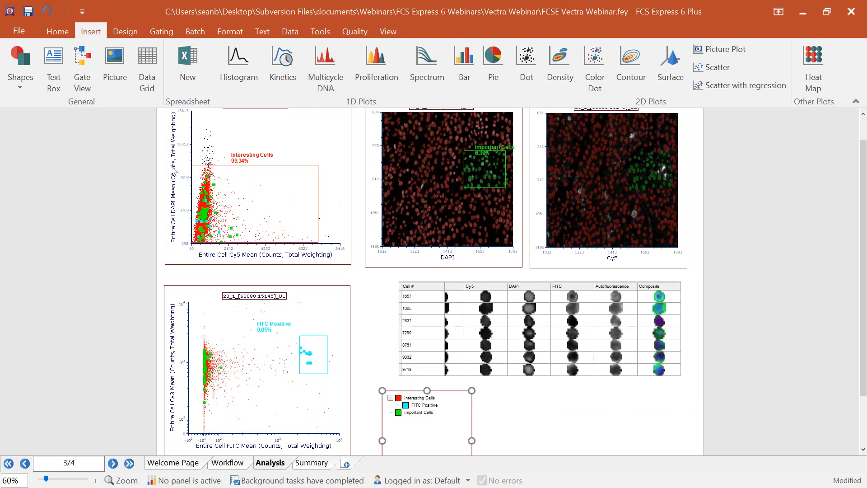
{"action": "left_click", "coordinate": [85, 186]}
{"action": "scroll", "coordinate": [85, 187], "scroll_direction": "up", "scroll_amount": 1}
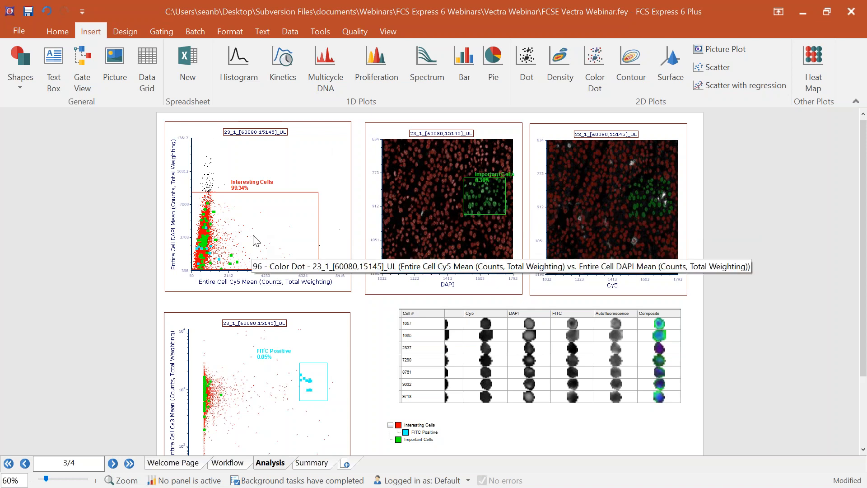
- Create gate statistics for the Cy3 versus FITC plot and place the table below the data grid, beside the gate view
{"action": "scroll", "coordinate": [265, 234], "scroll_direction": "down", "scroll_amount": 1}
{"action": "scroll", "coordinate": [266, 231], "scroll_direction": "down", "scroll_amount": 2}
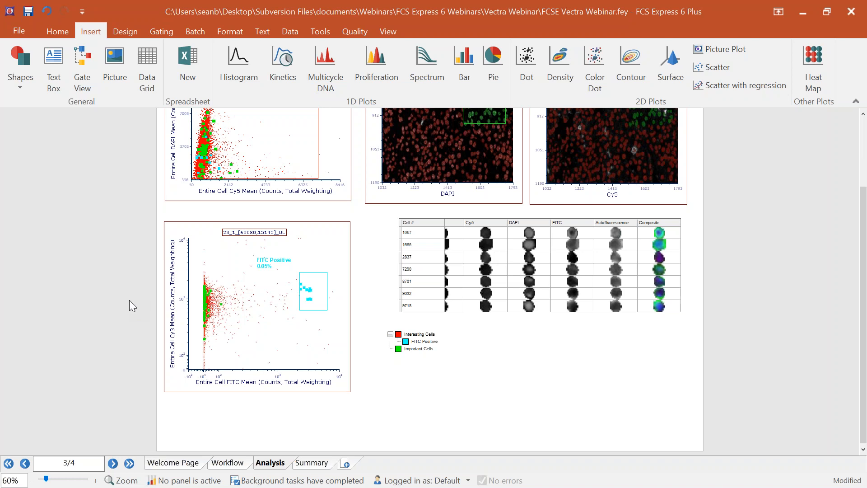
{"action": "right_click", "coordinate": [241, 298]}
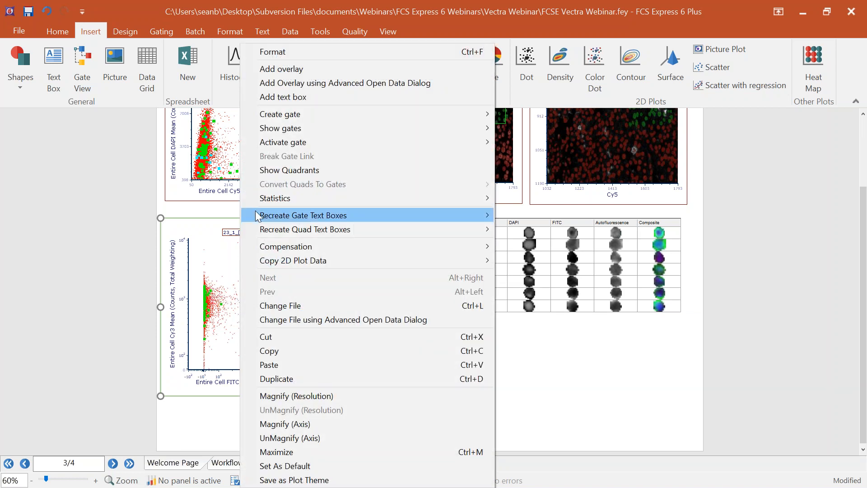
{"action": "mouse_move", "coordinate": [275, 198]}
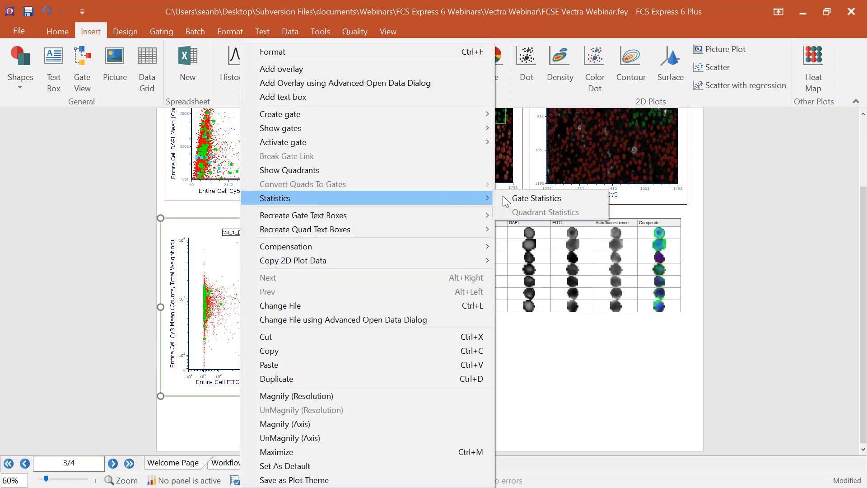
{"action": "left_click", "coordinate": [535, 199]}
{"action": "left_click_drag", "start_coordinate": [379, 290], "coordinate": [604, 349]}
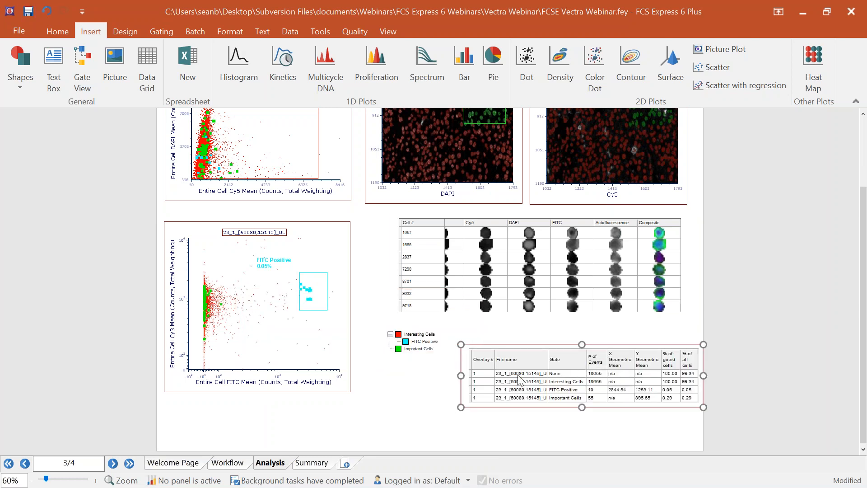
- Hide the Overlay # and Filename columns of the gate statistics table and shift the table slightly right
{"action": "right_click", "coordinate": [517, 388]}
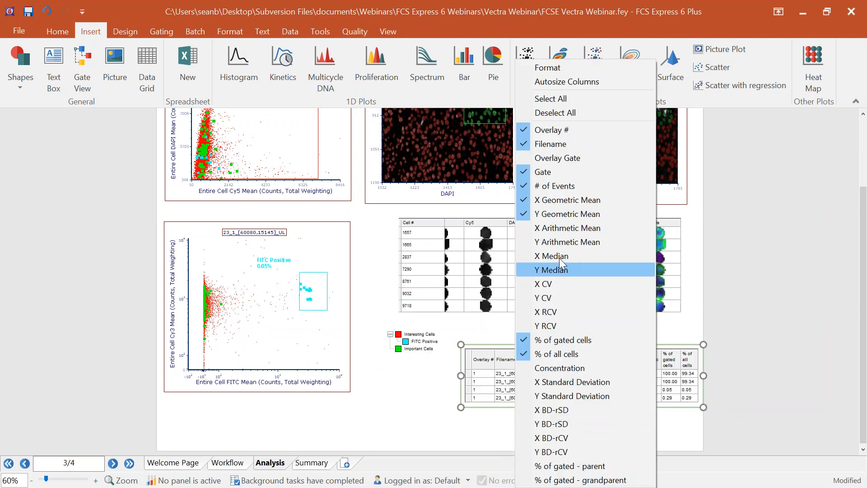
{"action": "left_click", "coordinate": [586, 129]}
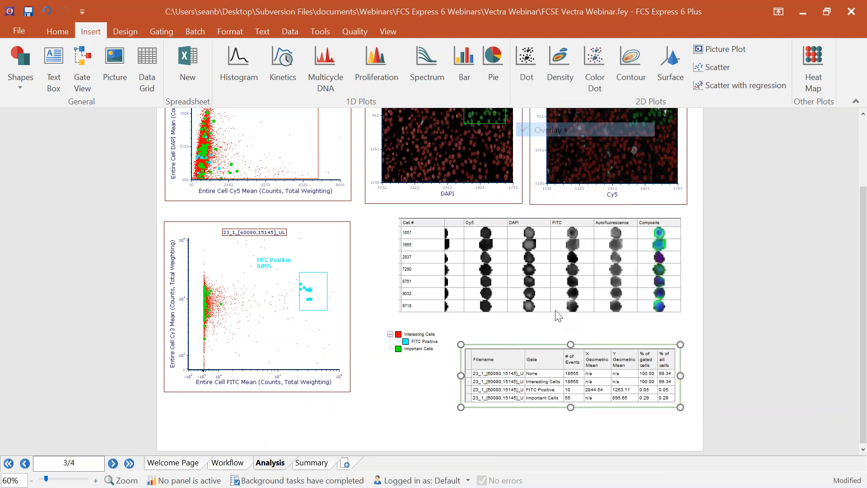
{"action": "right_click", "coordinate": [518, 371]}
{"action": "left_click", "coordinate": [560, 87]}
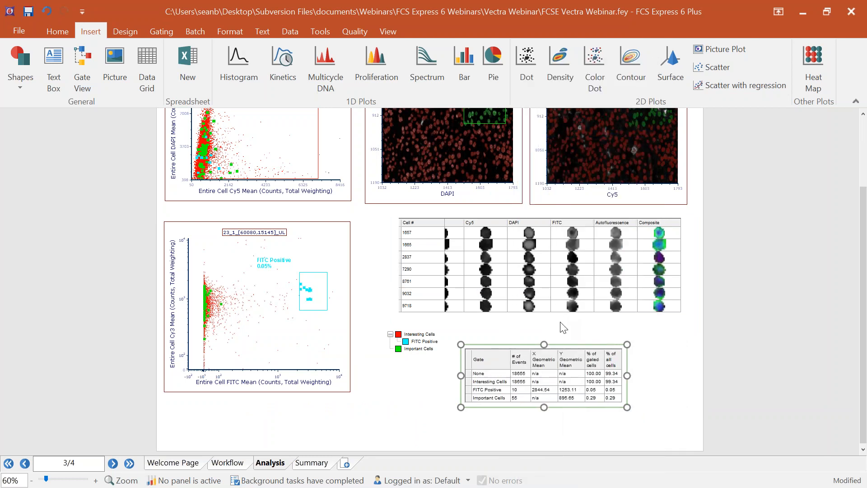
{"action": "left_click_drag", "start_coordinate": [569, 343], "coordinate": [601, 343]}
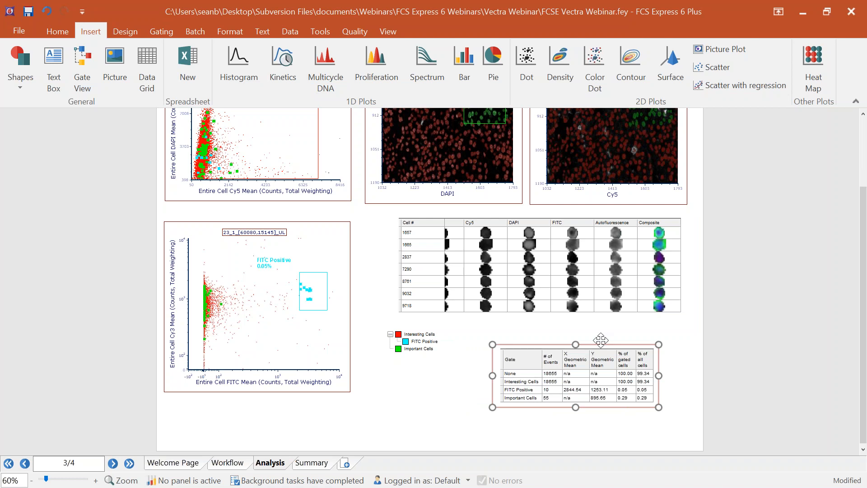
- Examine the FITC Positive row's % of gated cells value in the statistics table
{"action": "left_click", "coordinate": [627, 398]}
{"action": "left_click", "coordinate": [626, 391]}
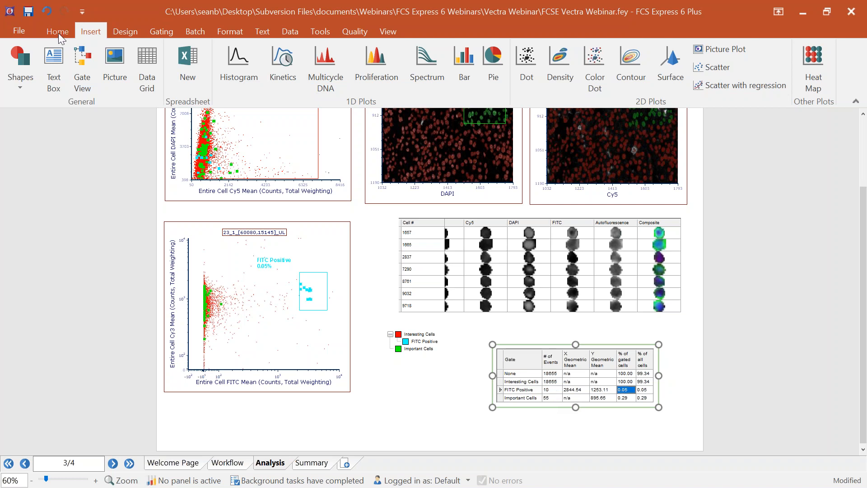
{"action": "left_click", "coordinate": [99, 207]}
{"action": "scroll", "coordinate": [99, 207], "scroll_direction": "up", "scroll_amount": 1}
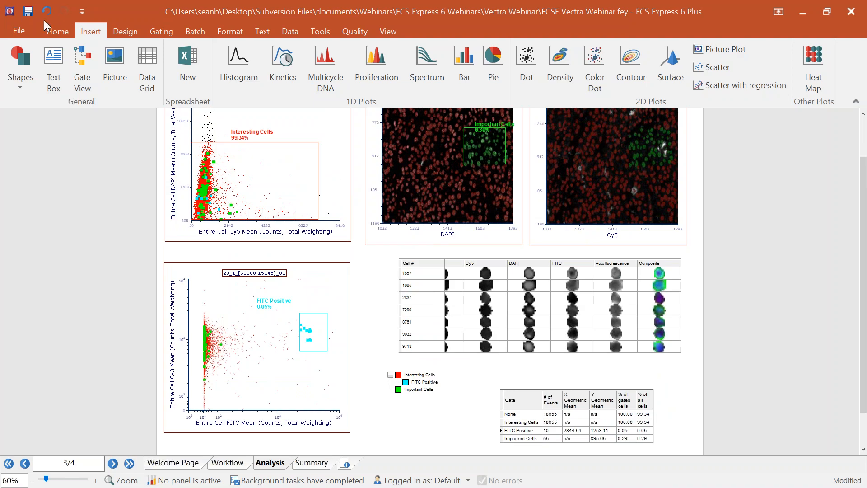
- Export only the current page as the PowerPoint presentation FCSE Vectra Webinar.pptx, with the presentation opened after saving
{"action": "left_click", "coordinate": [22, 31]}
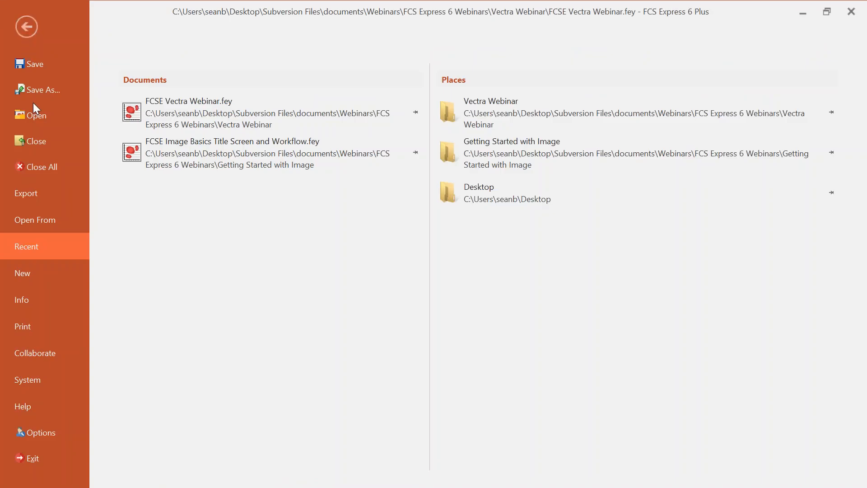
{"action": "left_click", "coordinate": [34, 192]}
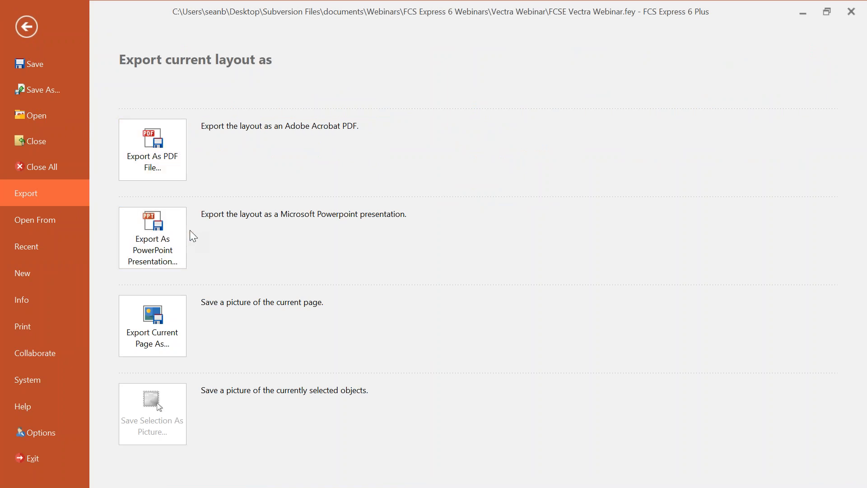
{"action": "left_click", "coordinate": [163, 240]}
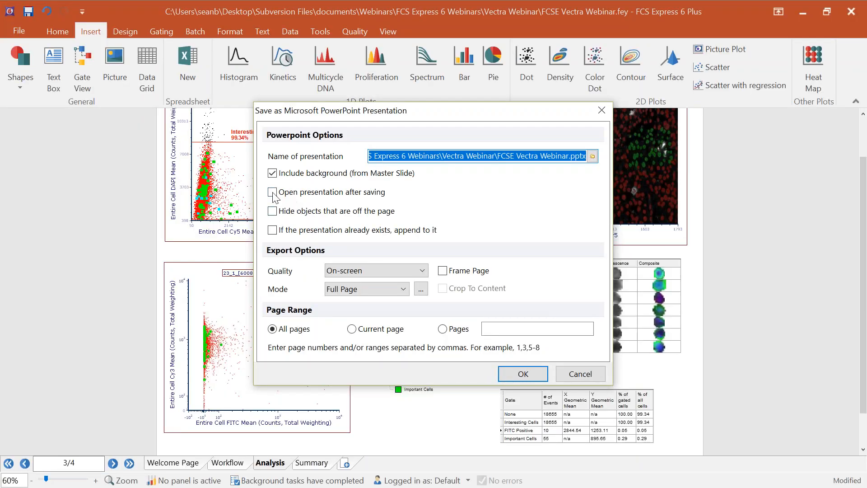
{"action": "left_click", "coordinate": [272, 193]}
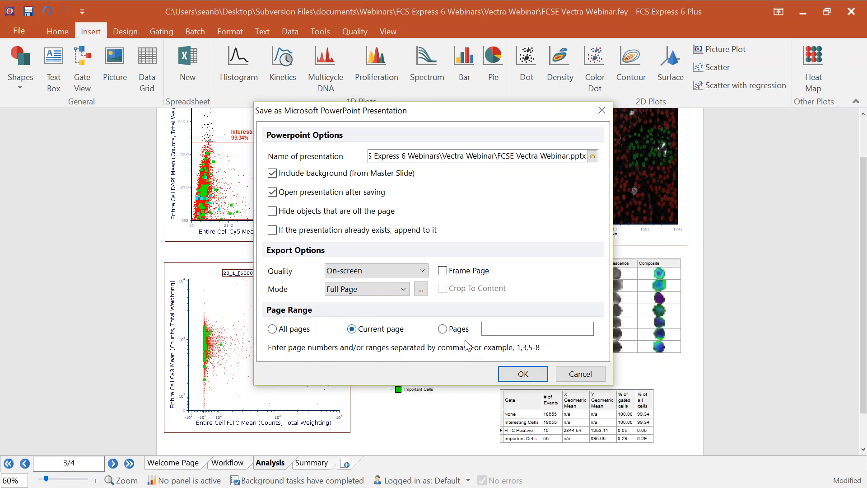
{"action": "left_click", "coordinate": [520, 375]}
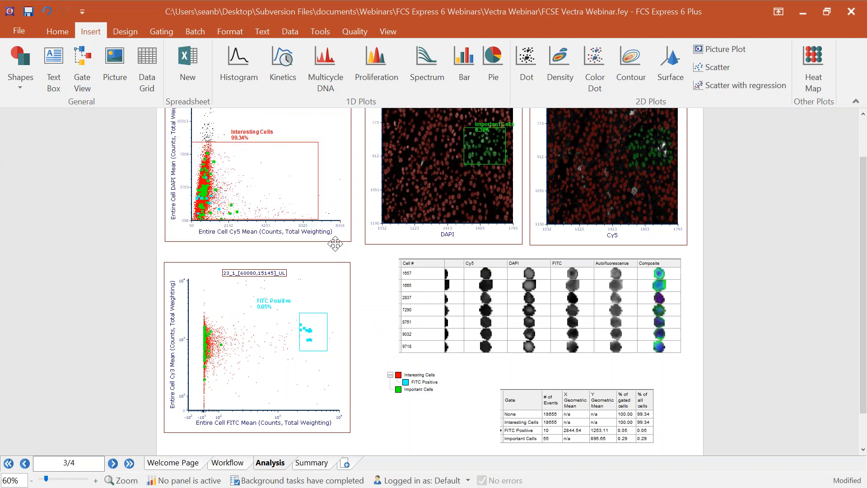
- Switch to PowerPoint, maximize the exported presentation and examine its slide up close
{"action": "left_click_drag", "start_coordinate": [0, 59], "coordinate": [497, 29]}
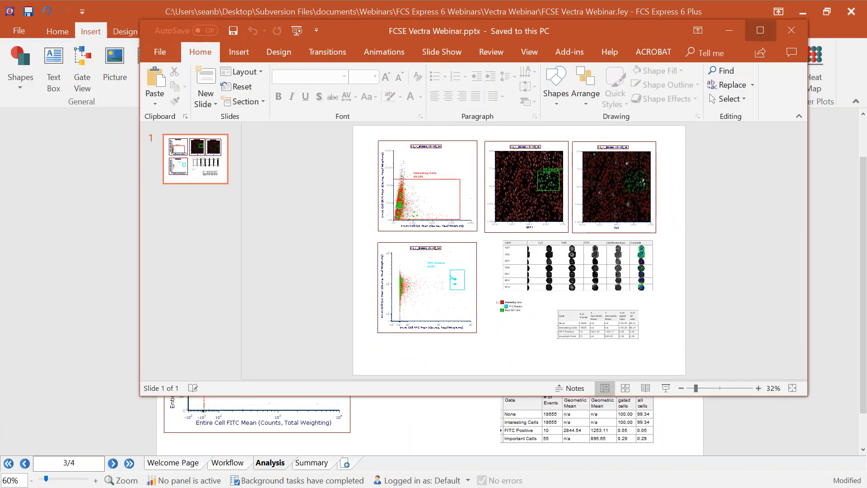
{"action": "left_click", "coordinate": [760, 30]}
{"action": "scroll", "coordinate": [255, 299], "scroll_direction": "up", "scroll_amount": 2, "text": "ctrl"}
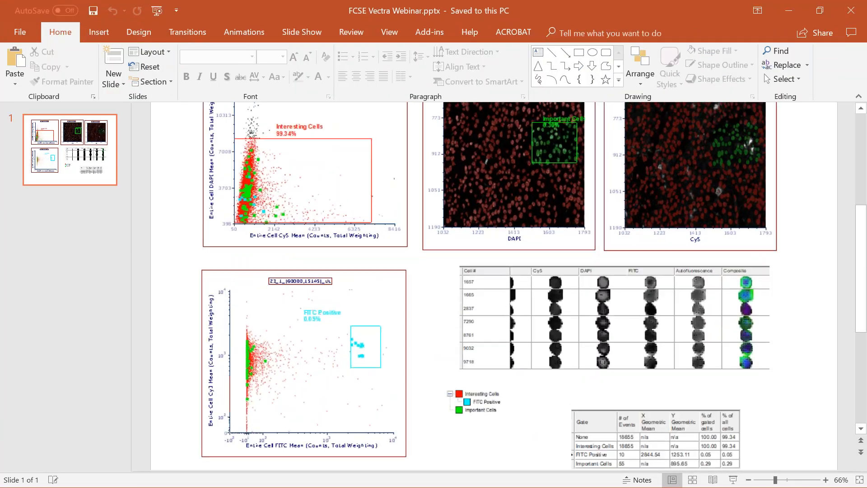
- Try enlarging the Cy3 versus FITC plot on the slide, and shrink it to slightly below its original size
{"action": "left_click", "coordinate": [213, 305]}
{"action": "left_click_drag", "start_coordinate": [407, 269], "coordinate": [755, 106]}
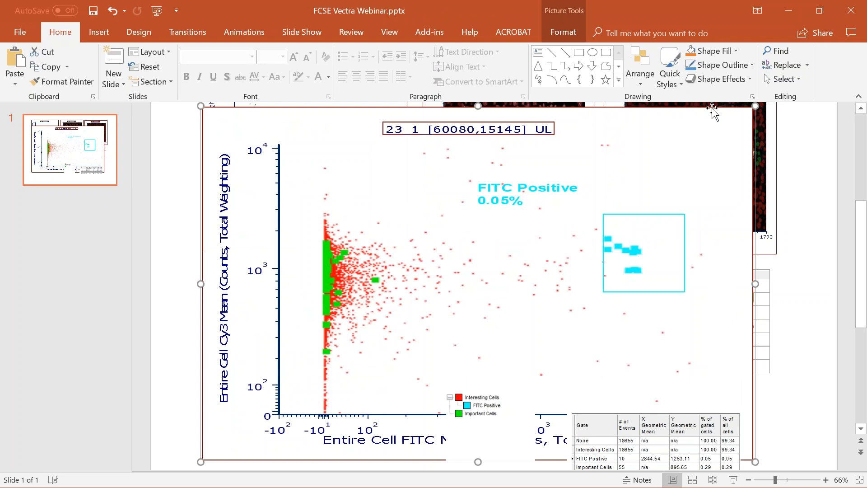
{"action": "left_click_drag", "start_coordinate": [649, 149], "coordinate": [391, 302]}
- Select the data grid picture on the slide, and close the presentation without saving the changes
{"action": "left_click", "coordinate": [558, 322]}
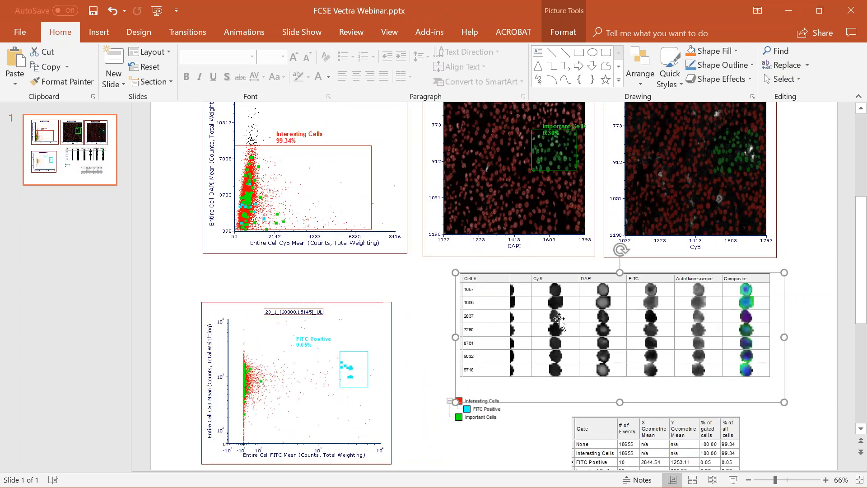
{"action": "left_click", "coordinate": [851, 9]}
{"action": "left_click", "coordinate": [429, 266]}
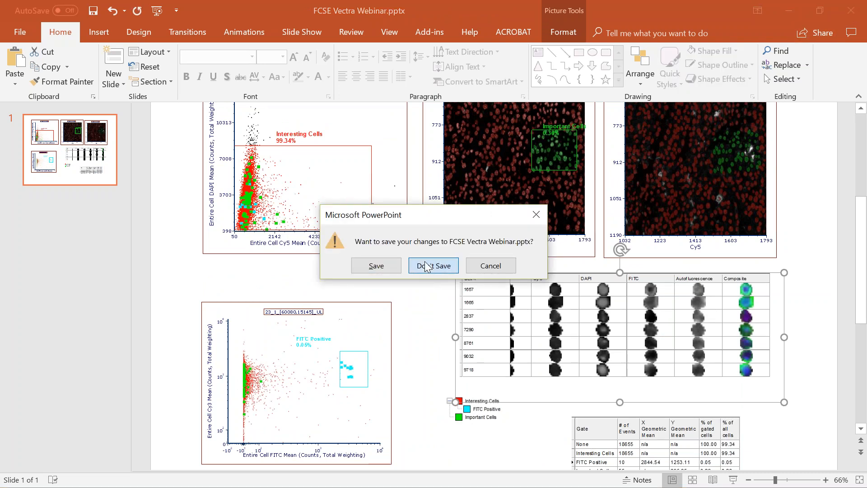